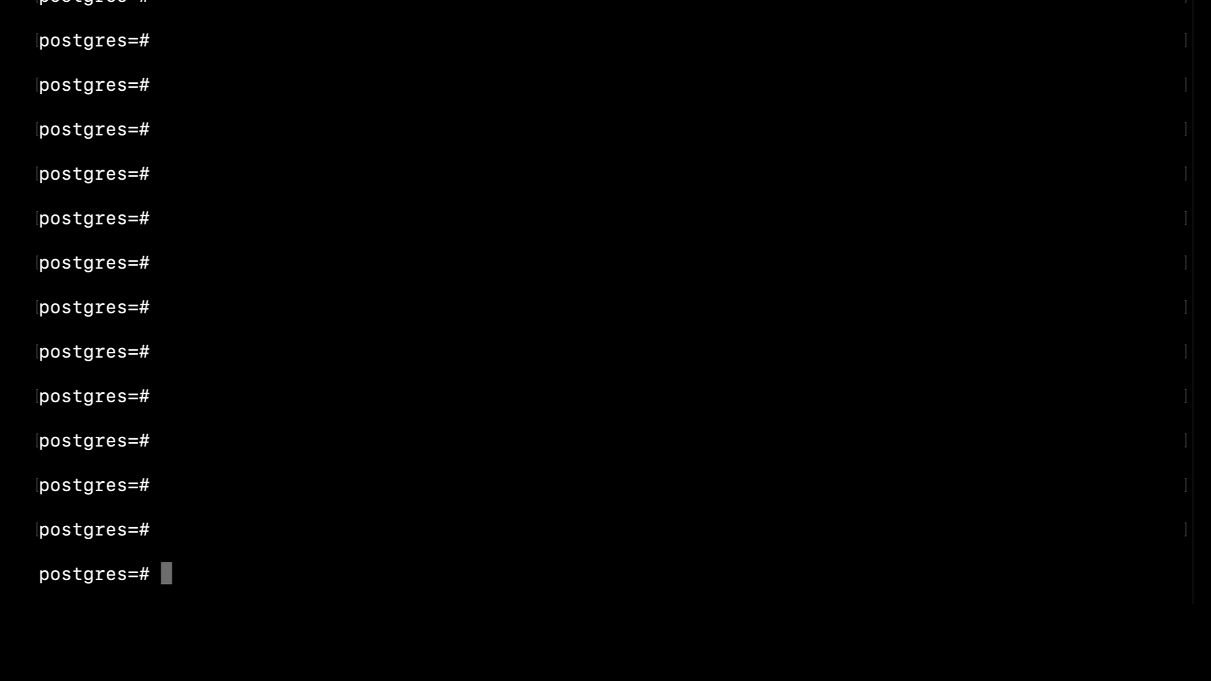
Confirm Citus already exists, create table trow(i INT8), and verify it uses heap storage.
key("shift+super+v")
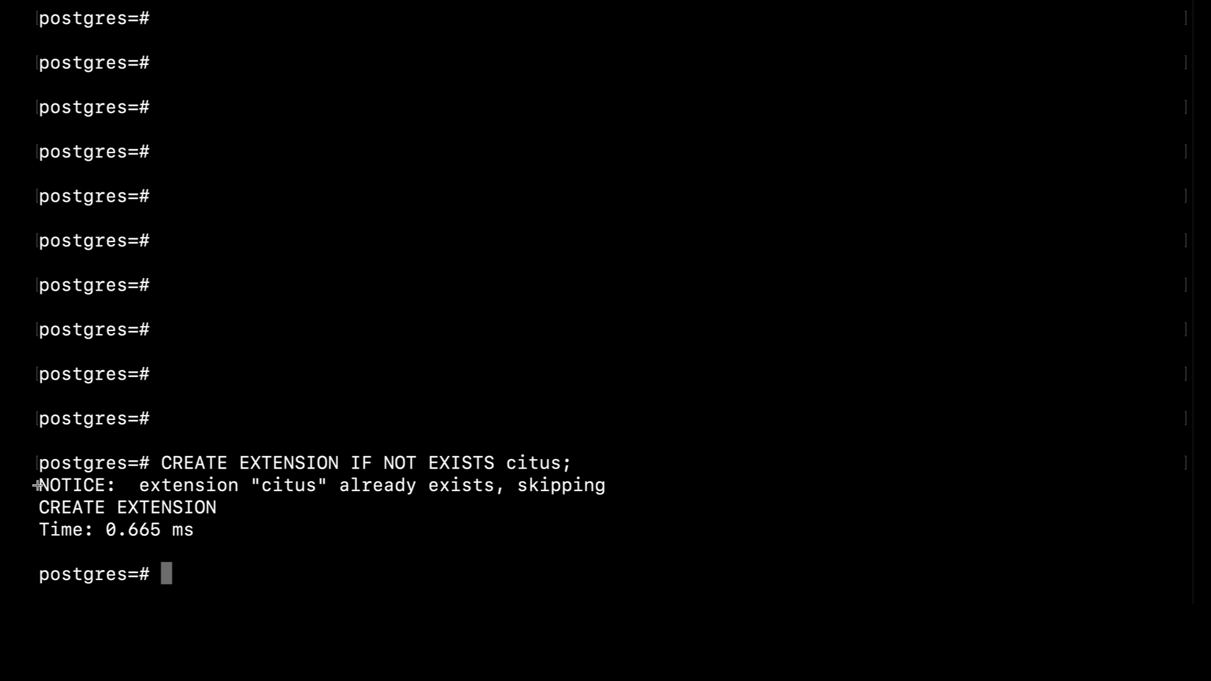
left_click_drag(39, 485, 608, 485)
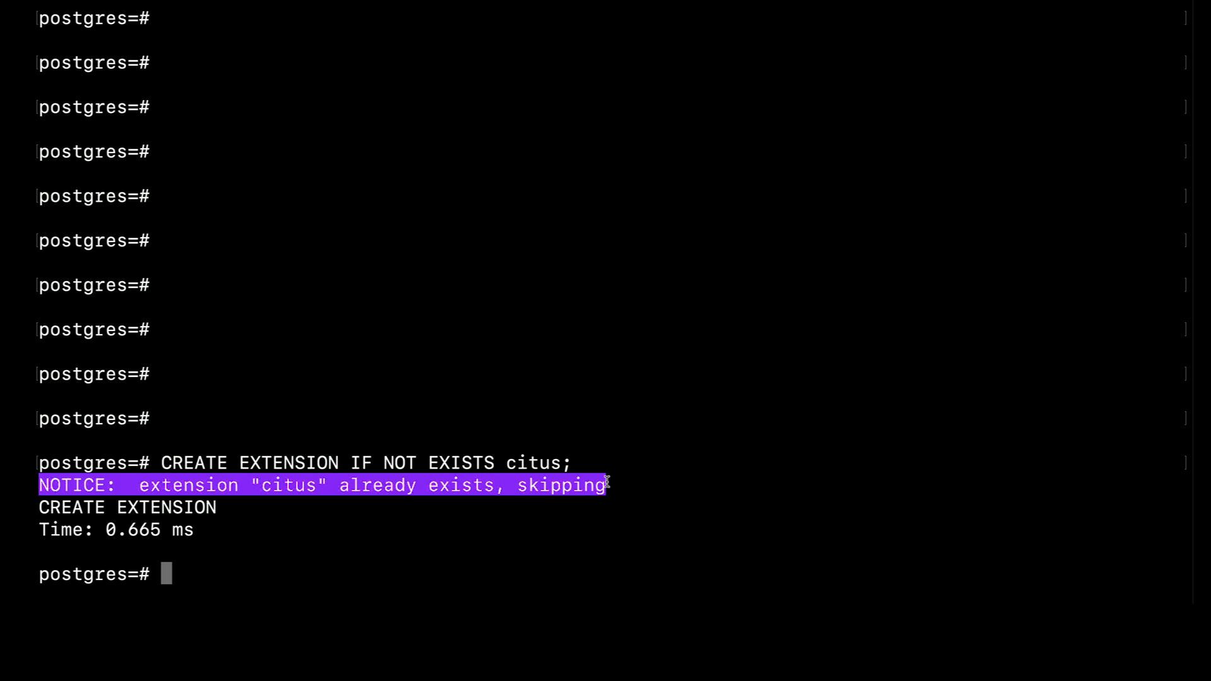
type("CREATE TABLE trow(i INT8);")
key("Return")
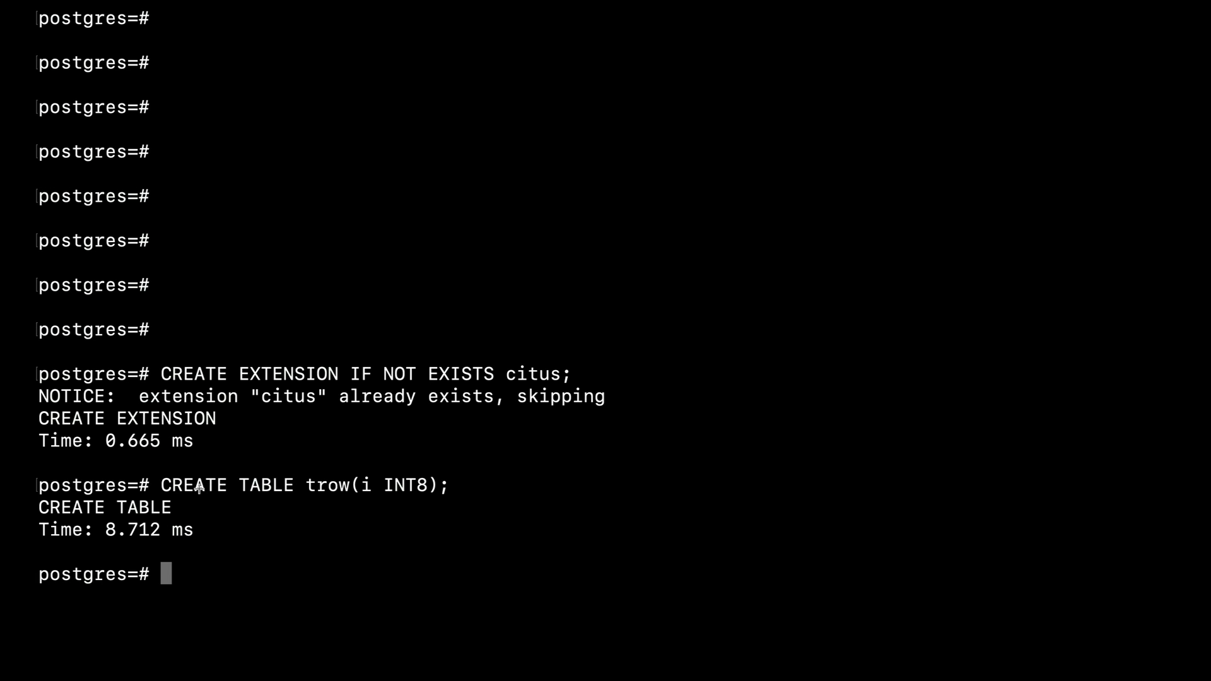
type("\\d+")
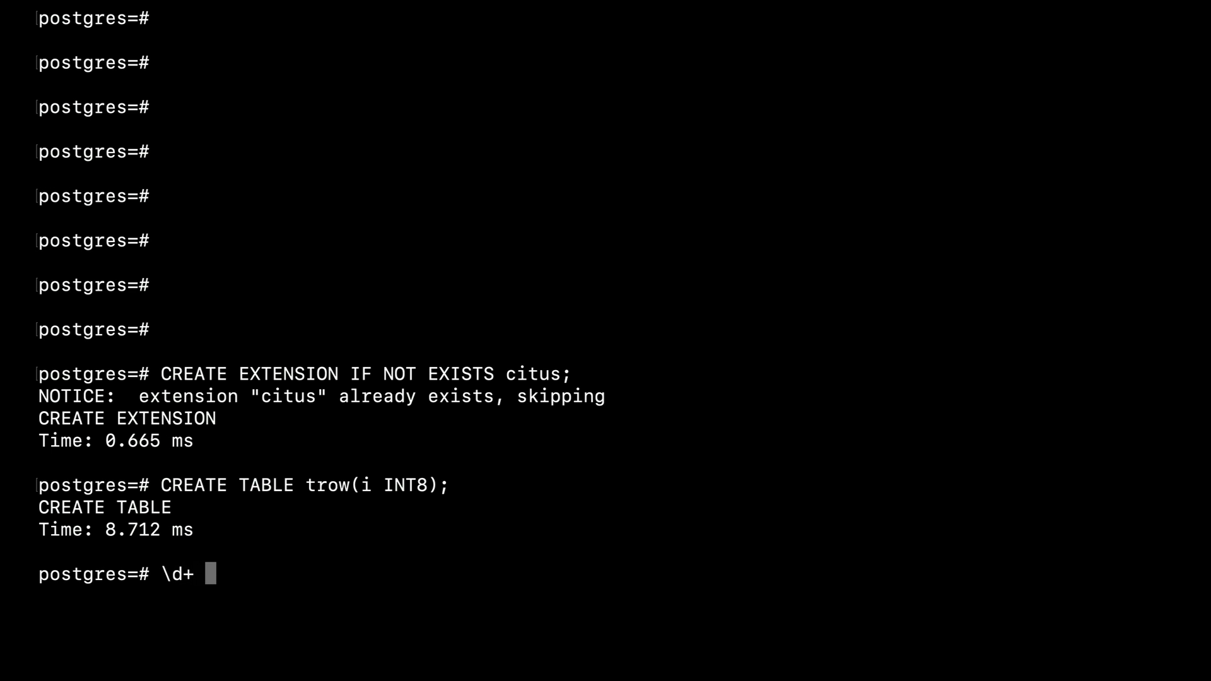
type(" trow")
key("Return")
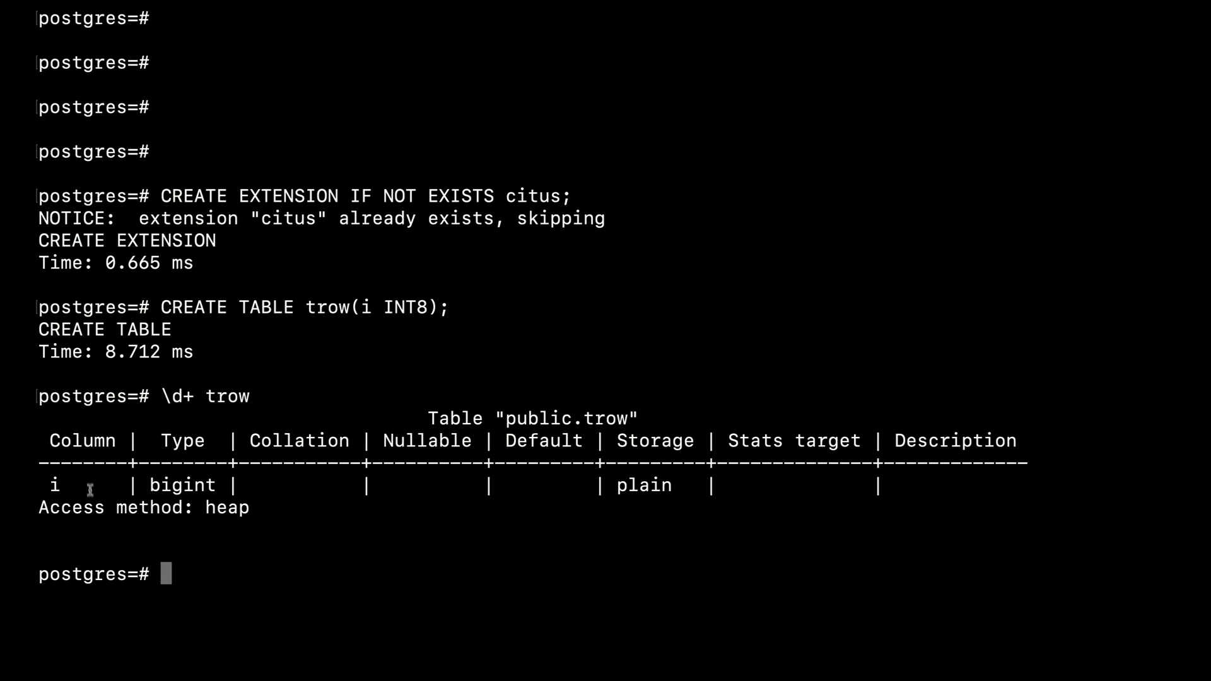
left_click_drag(39, 508, 249, 508)
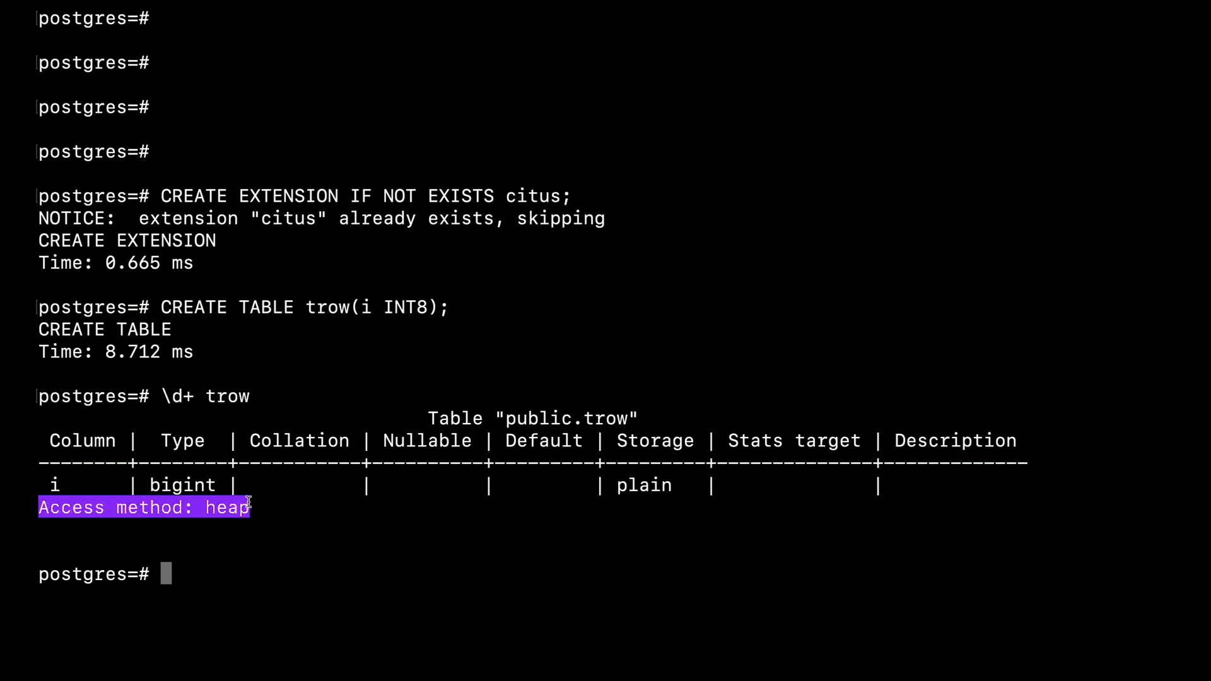
Create table tcol(i INT8) USING columnar and confirm 'Access method: columnar' in its description.
key("3")
type("CREATE TABLE tcol(i INT8) USING columnar;")
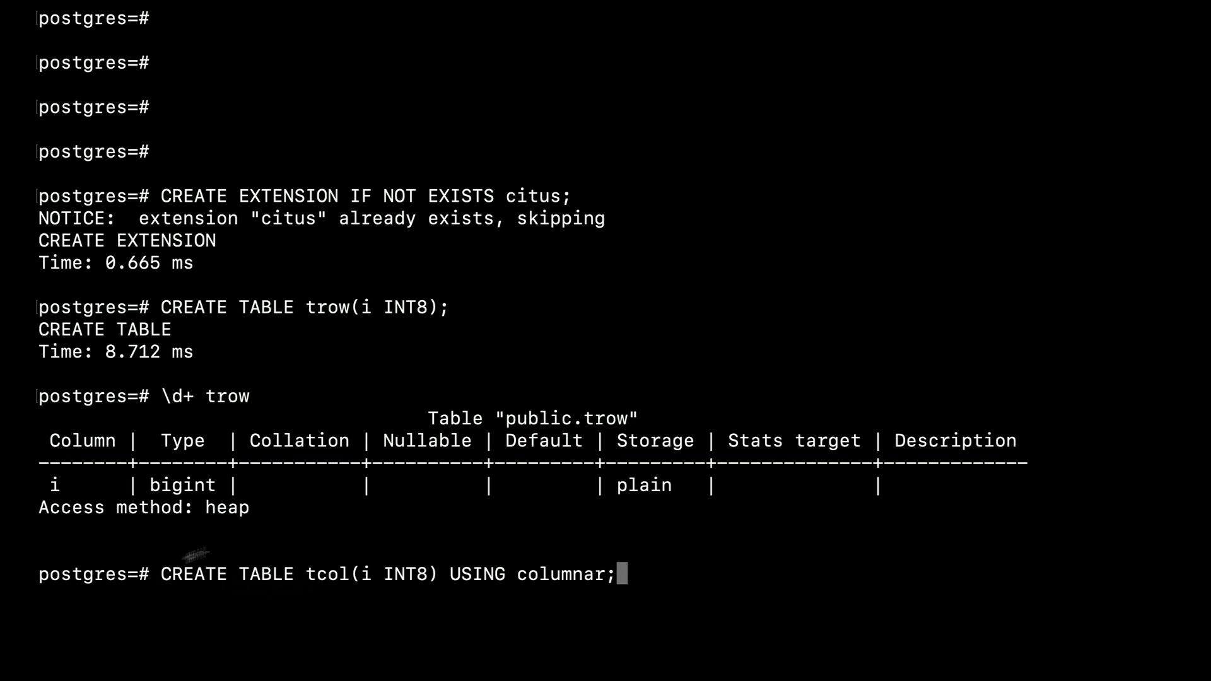
left_click_drag(450, 573, 616, 575)
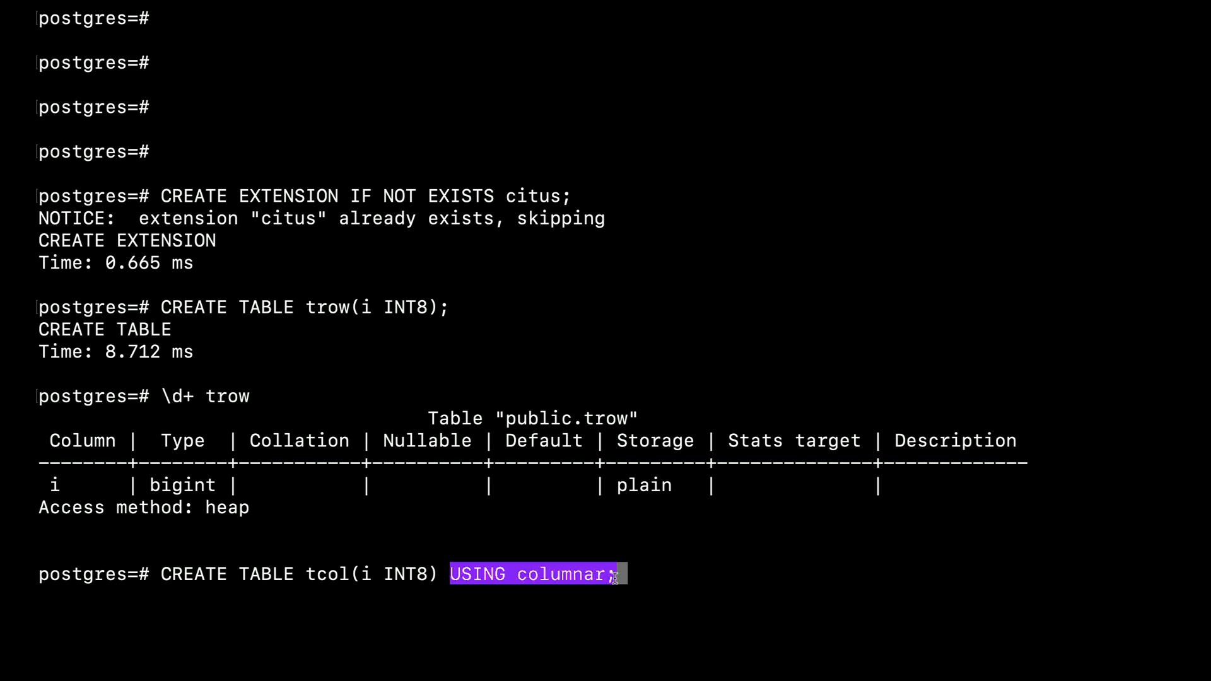
key("Return")
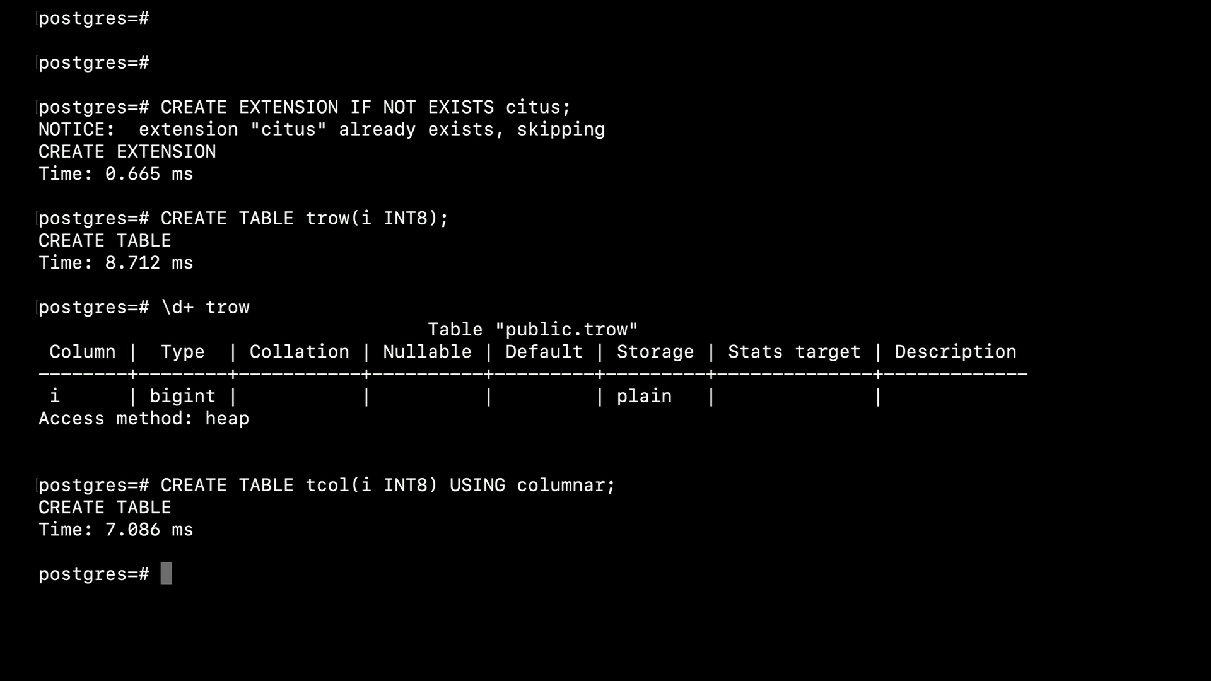
type("\\d+ ")
type("tcol")
key("Return")
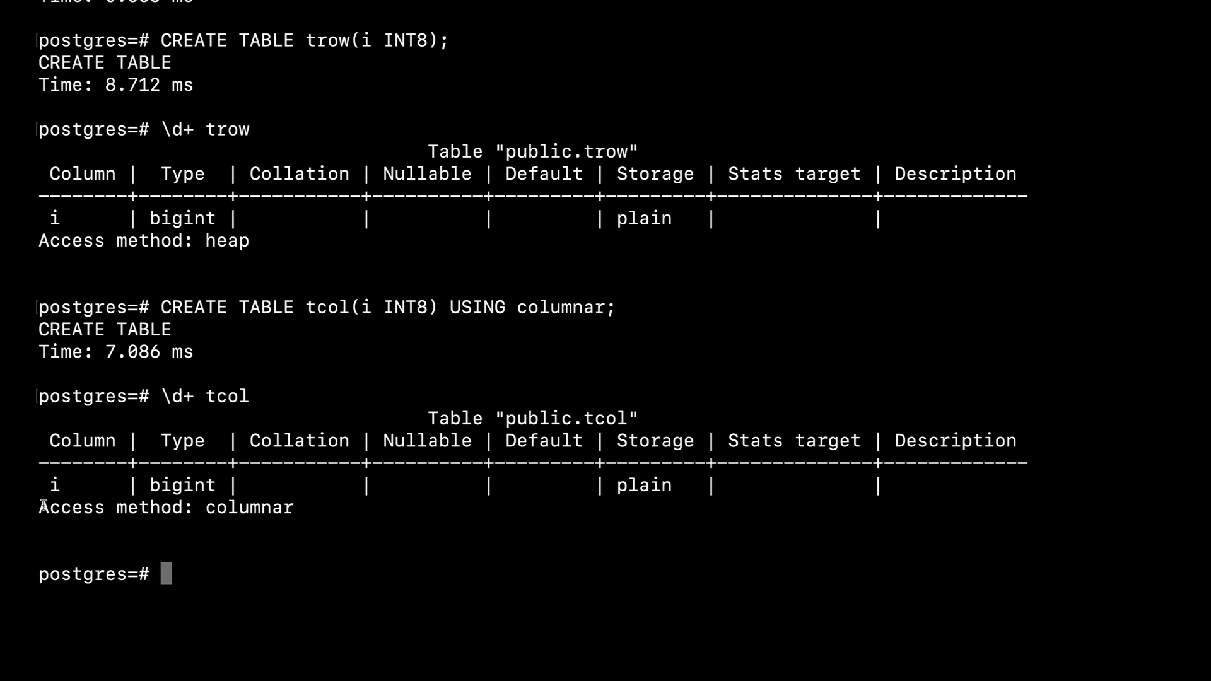
mouse_move(40, 505)
left_mouse_down()
mouse_move(225, 527)
mouse_move(293, 510)
left_mouse_up()
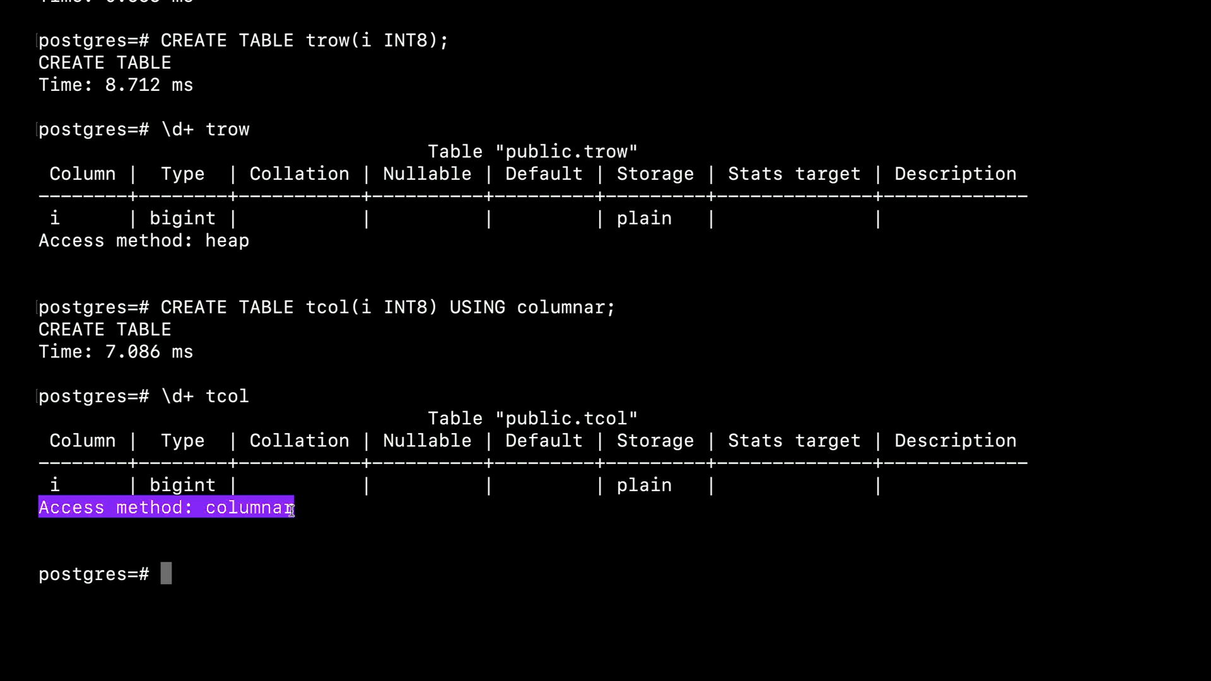
Insert the value 42 into tcol and list its contents with SELECT * FROM tcol.
key("super+c")
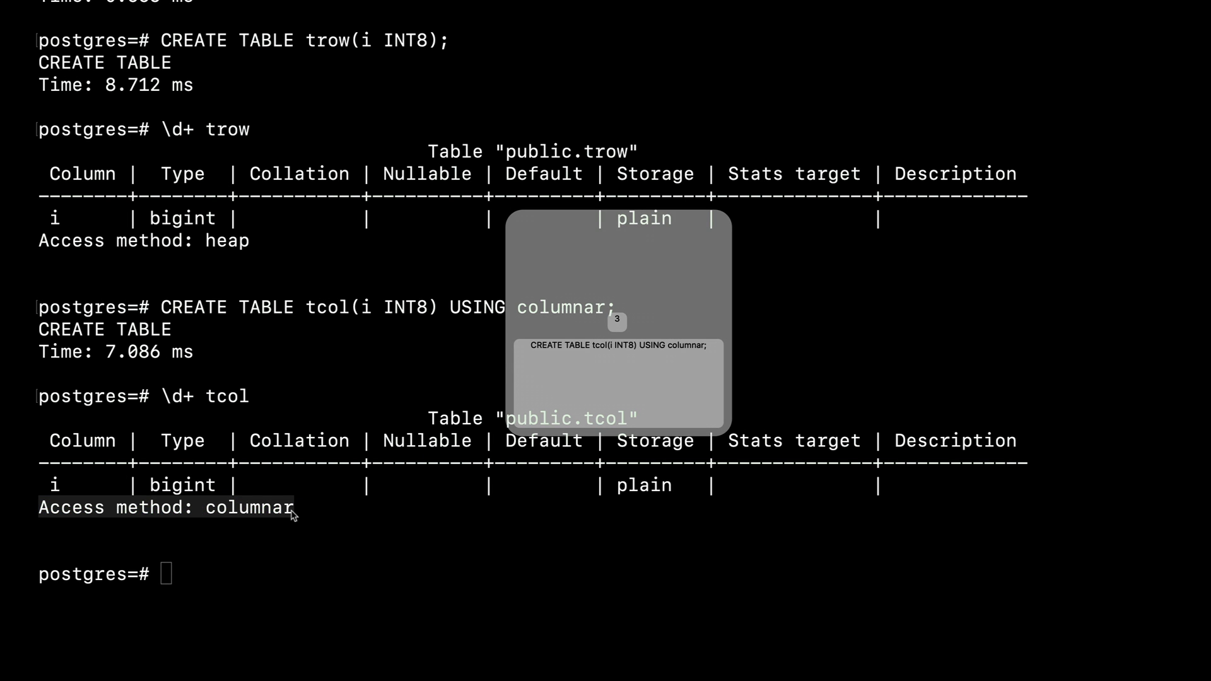
key("Down")
key("Return")
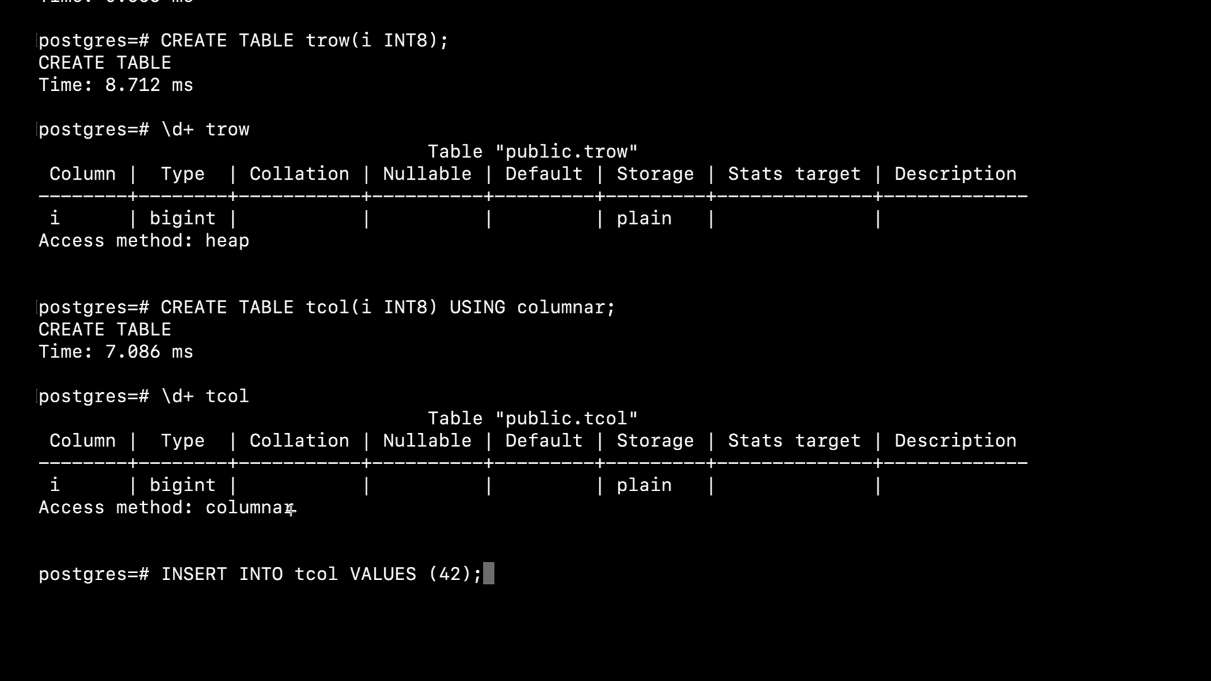
key("Return")
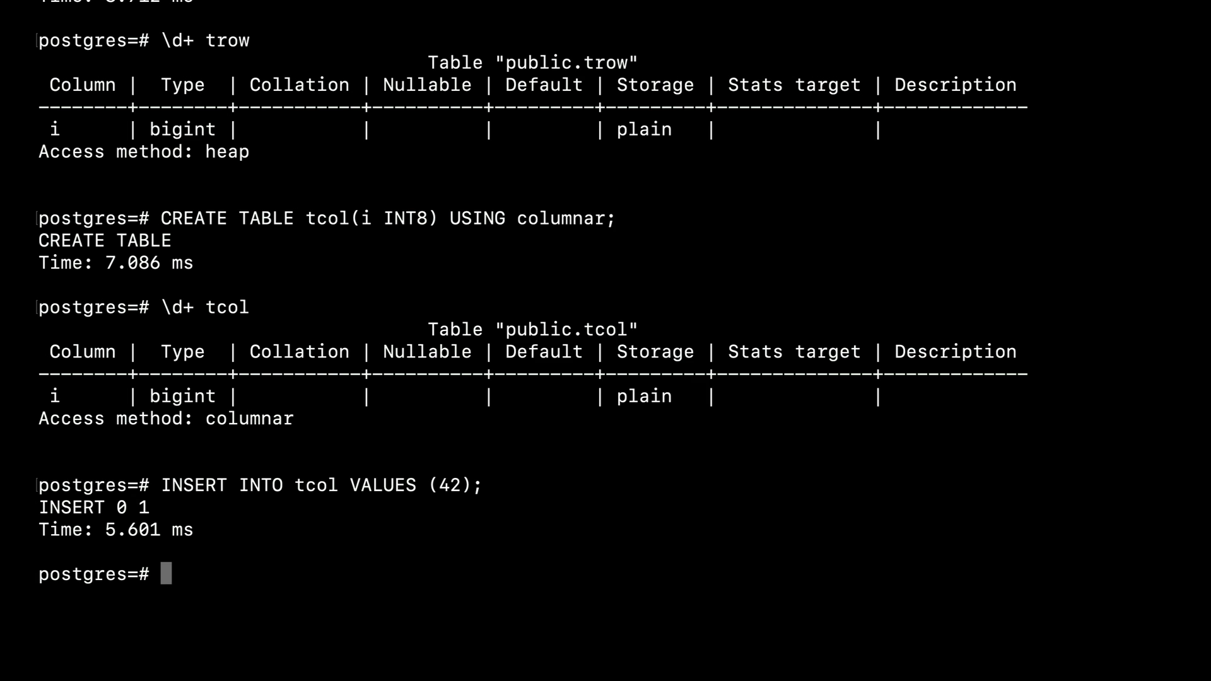
key("super+shift+v")
key("Return")
key("Return")
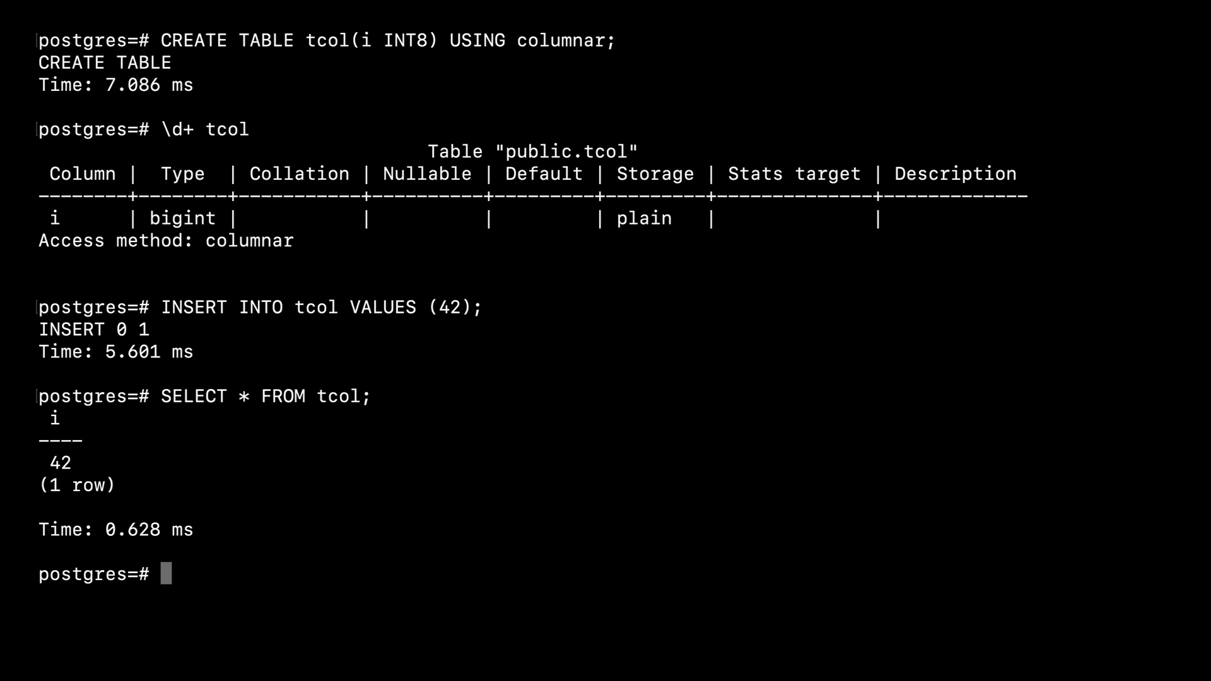
Measure the size of perf_row, which comes to 44 GB.
key("super+shift+v")
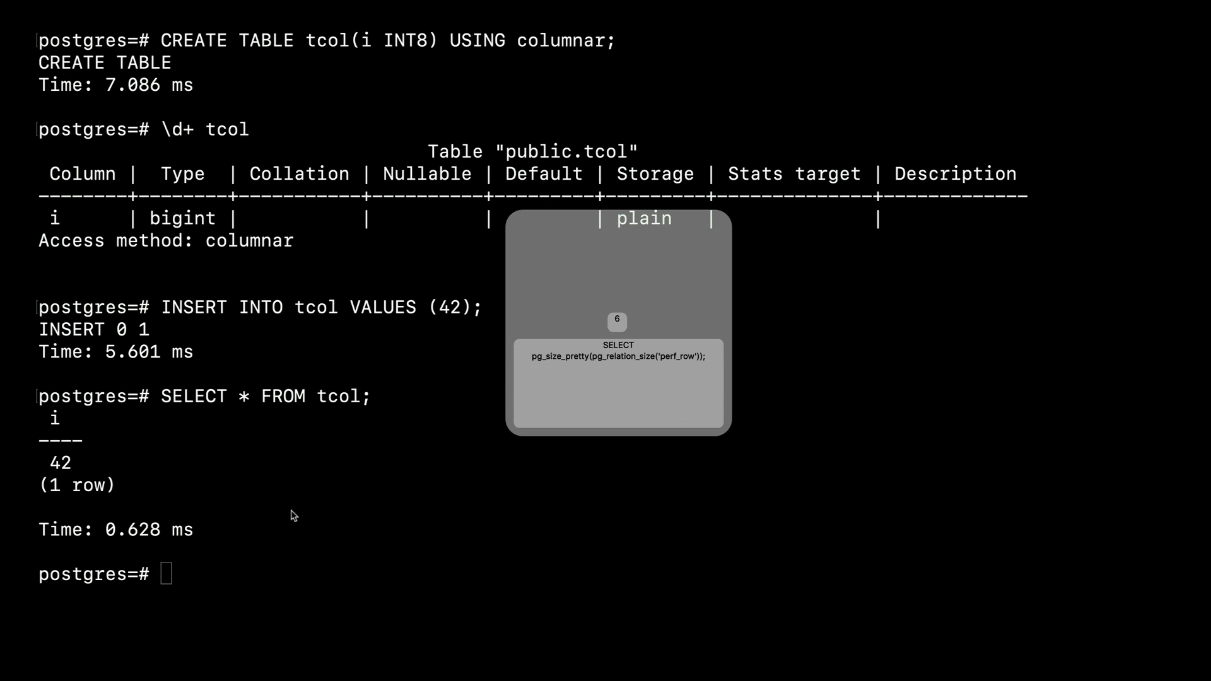
key("Return")
key("Return")
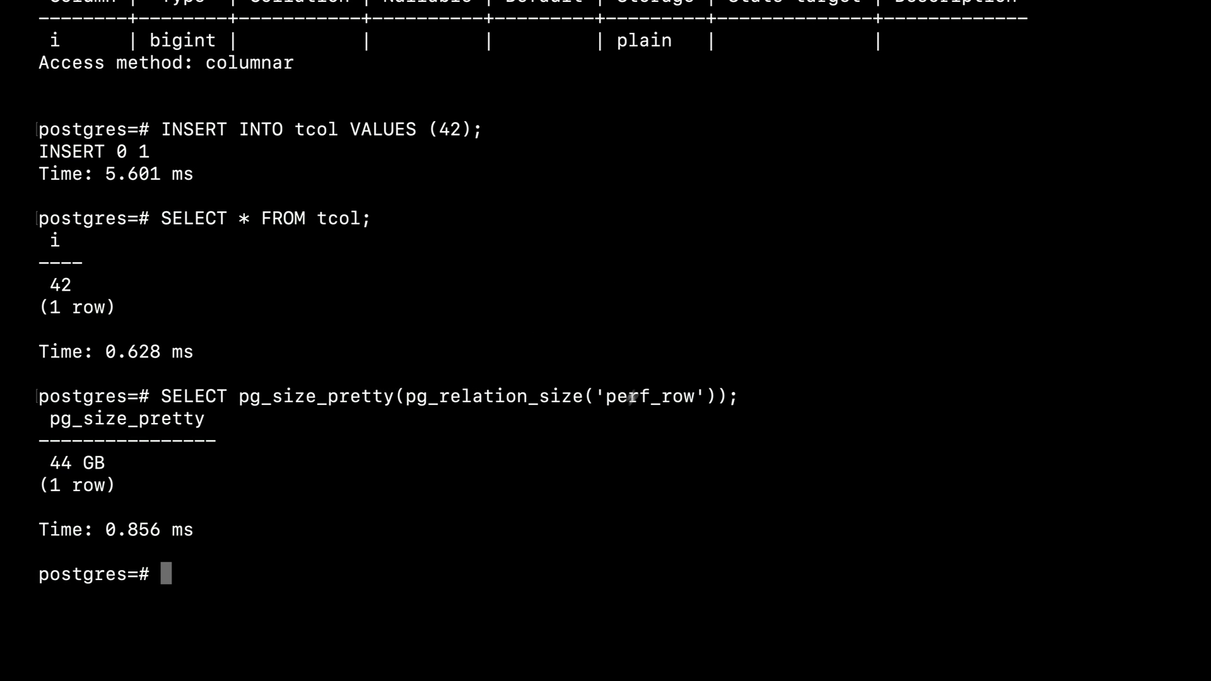
left_click_drag(606, 397, 696, 396)
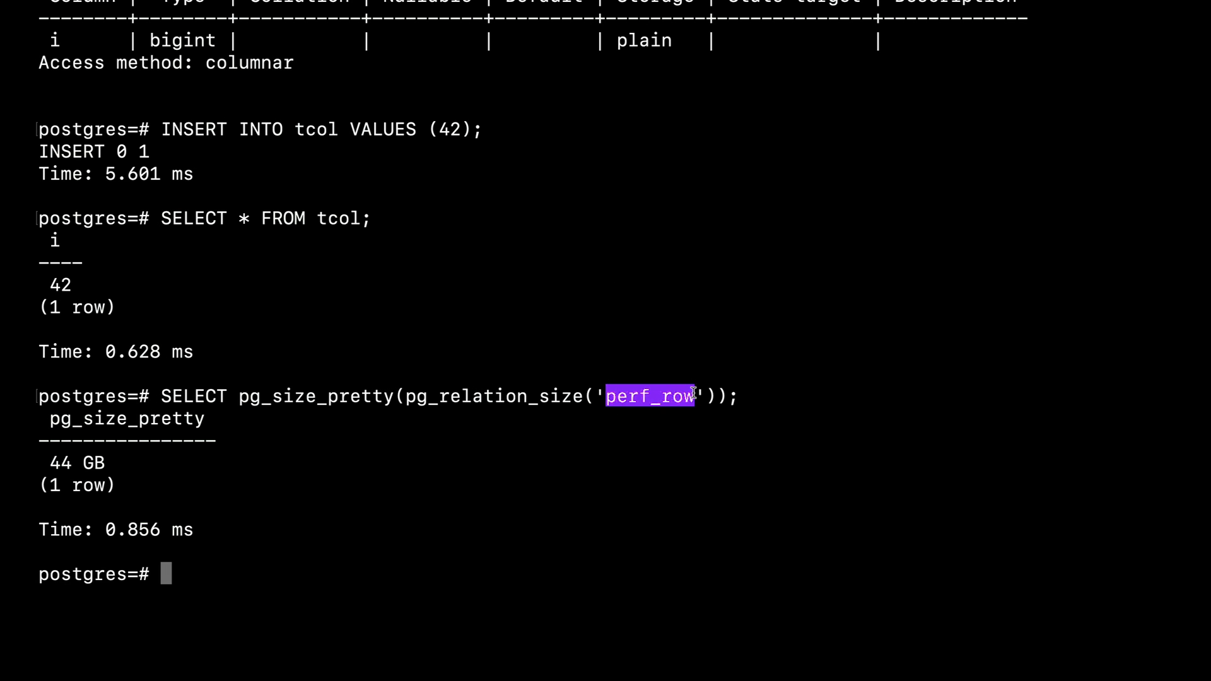
left_click_drag(50, 462, 104, 463)
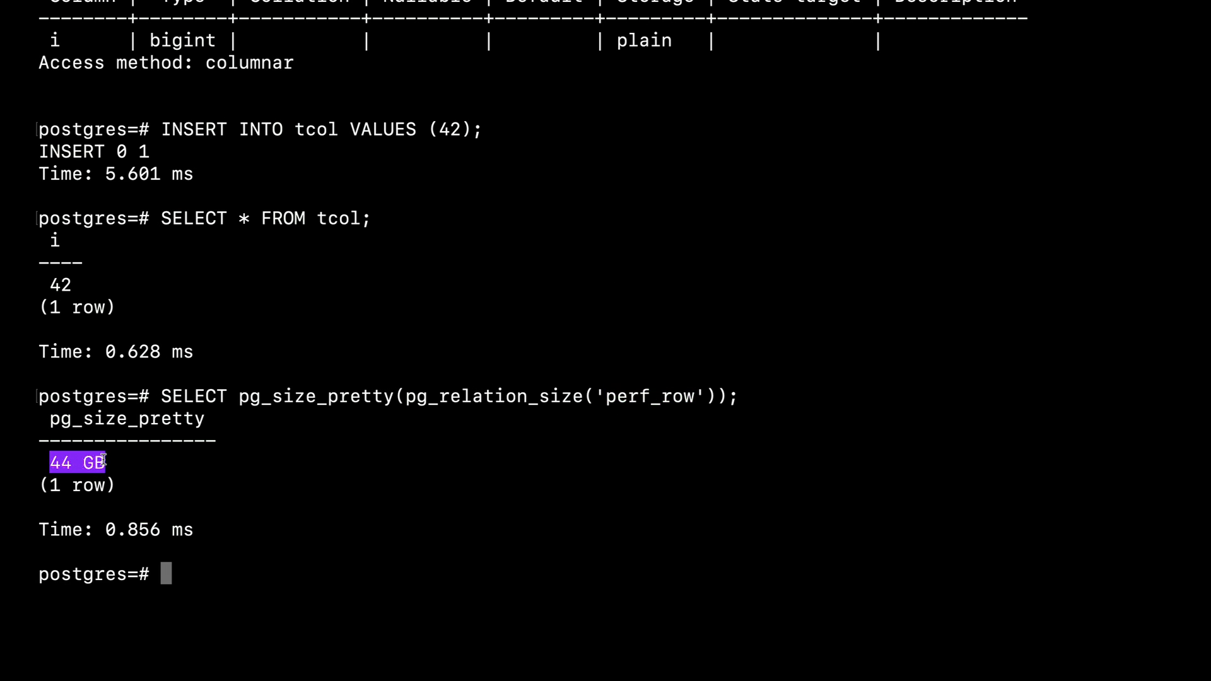
Measure perf_columnar at 8355 MB and compute the size ratio of about 5.39.
key("super+v")
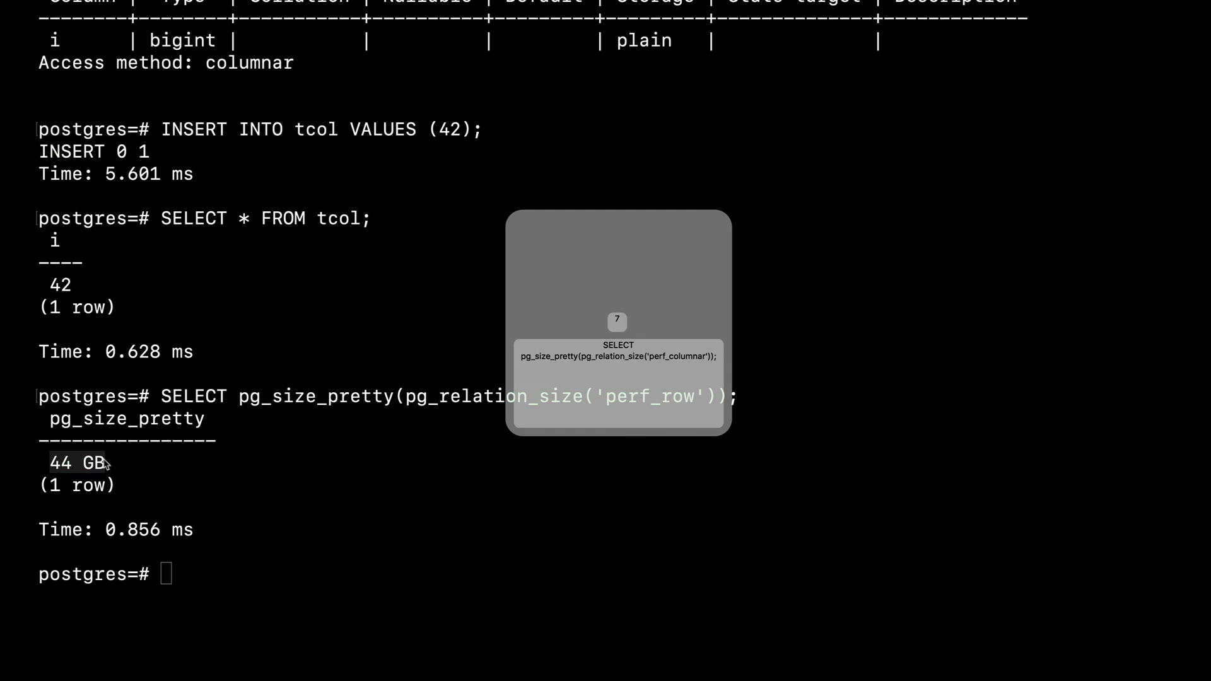
key("Return")
key("Return")
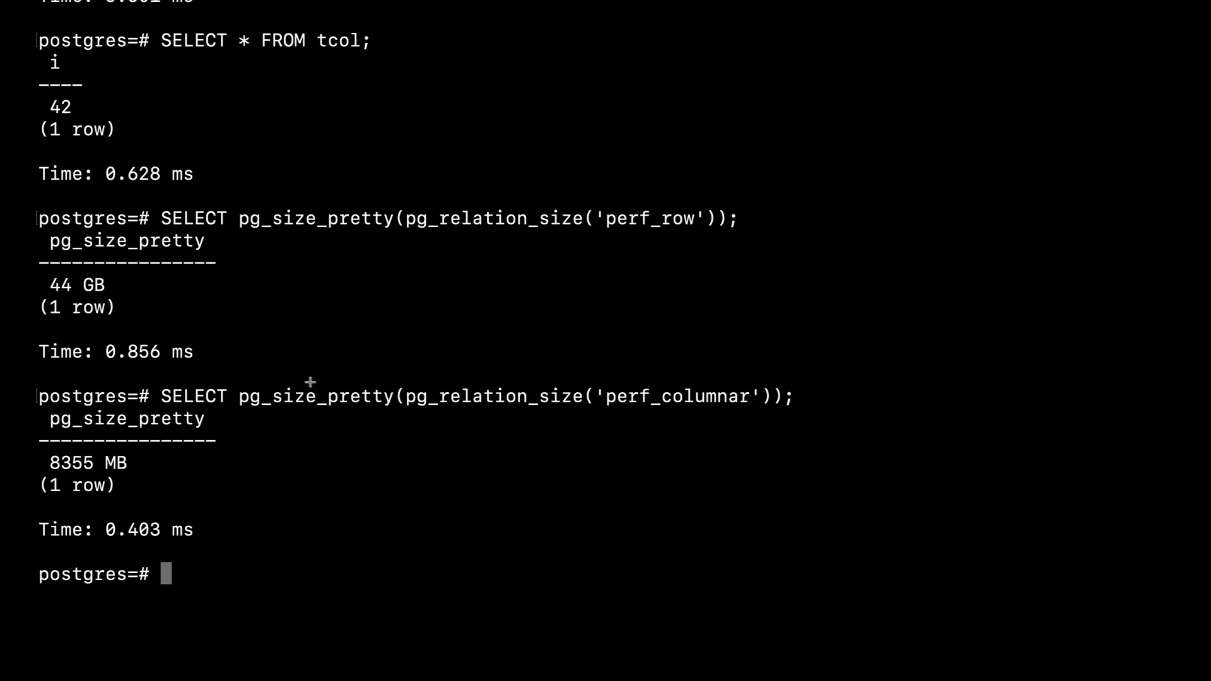
left_click_drag(607, 396, 747, 397)
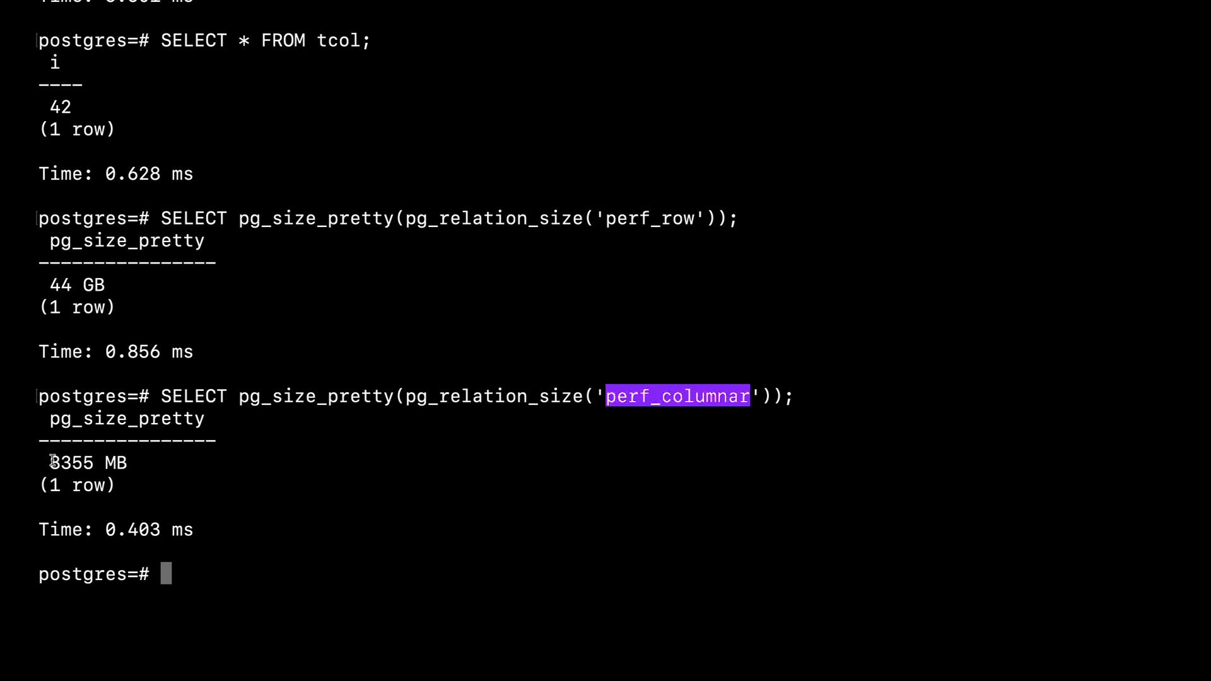
left_click_drag(51, 462, 127, 463)
key("ctrl+v")
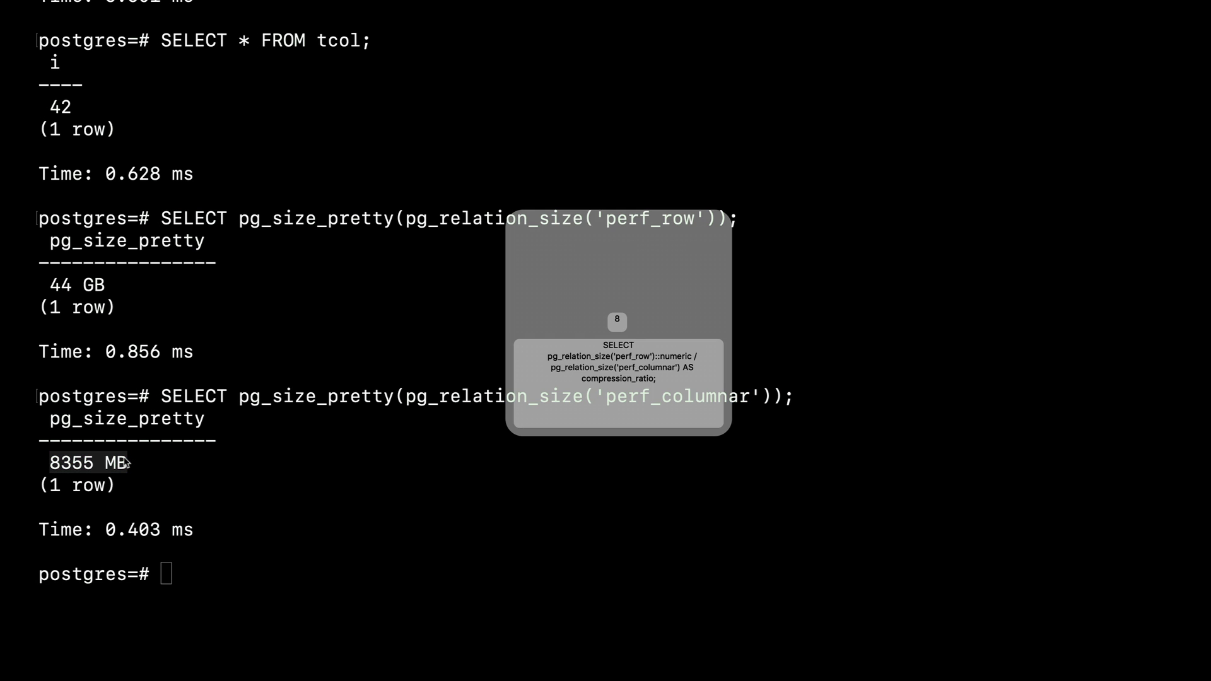
key("Return")
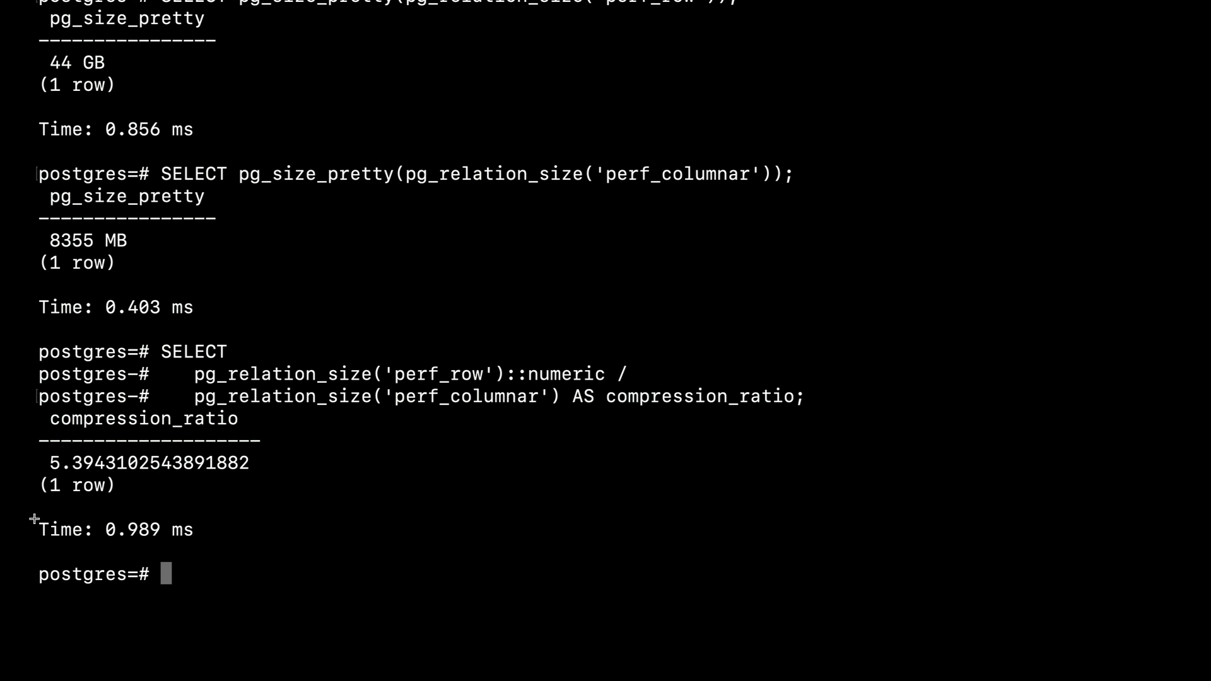
Run SUM(quantity) GROUP BY vendor_id OFFSET 1000 on perf_row, taking 07:43.495.
key("shift+super+v")
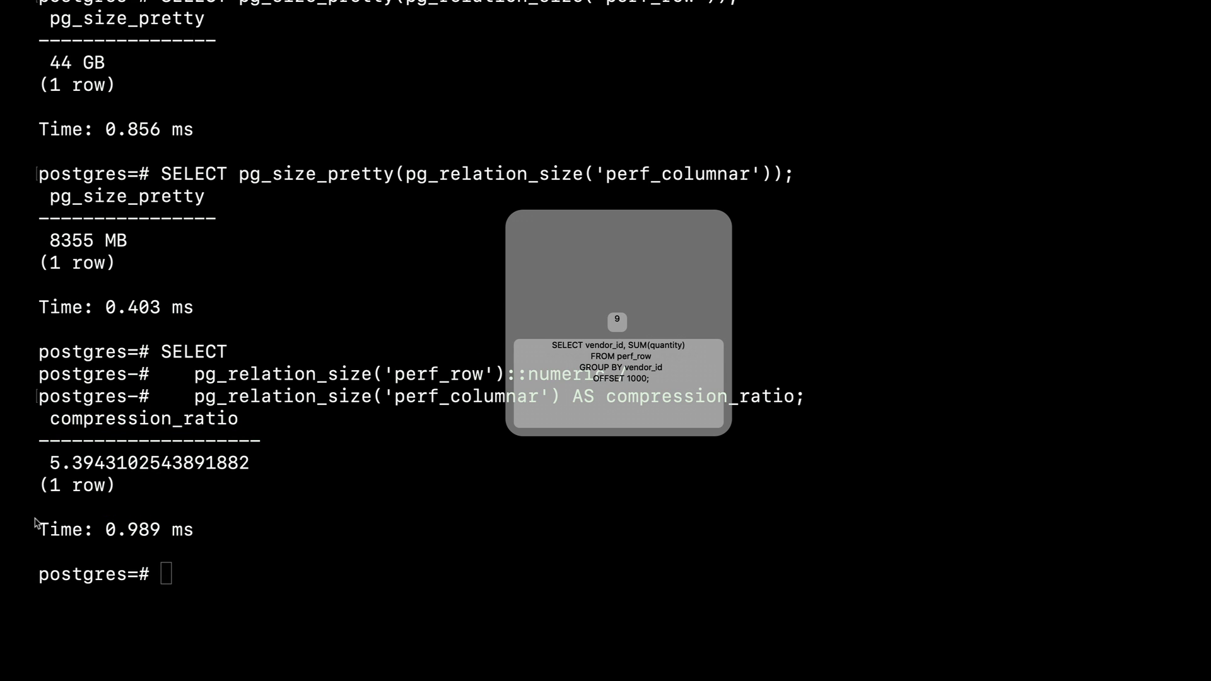
key("Return")
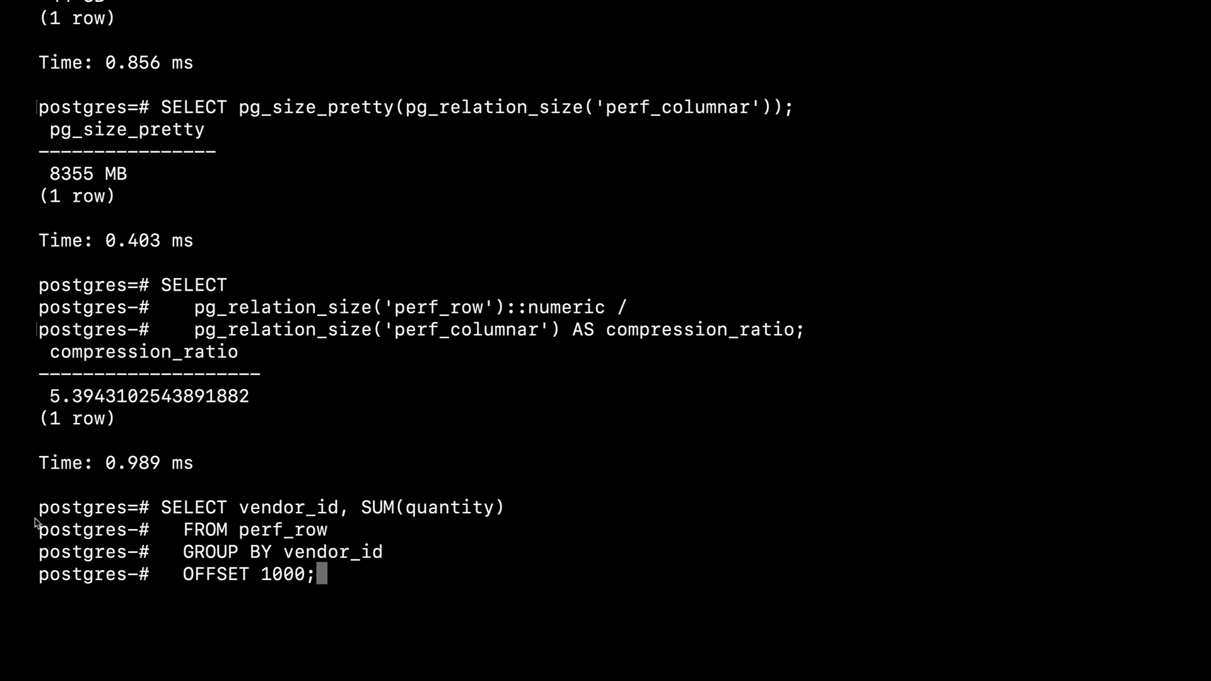
key("Return")
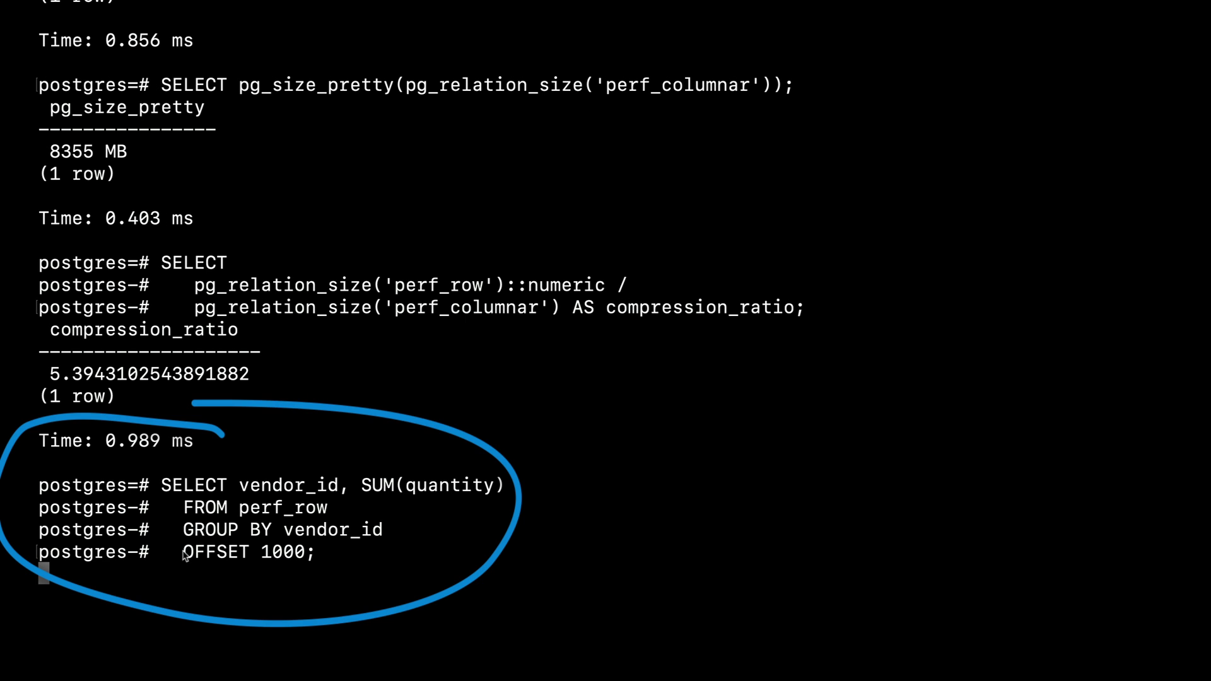
left_click_drag(183, 553, 310, 552)
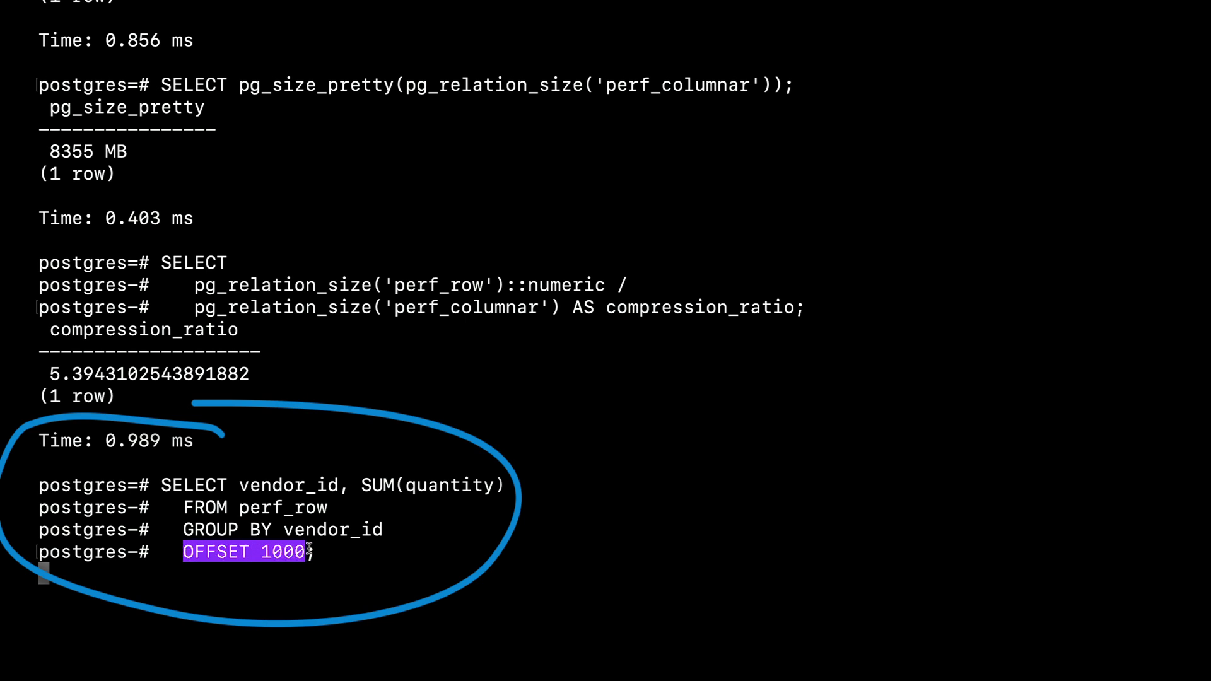
left_click_drag(183, 530, 390, 528)
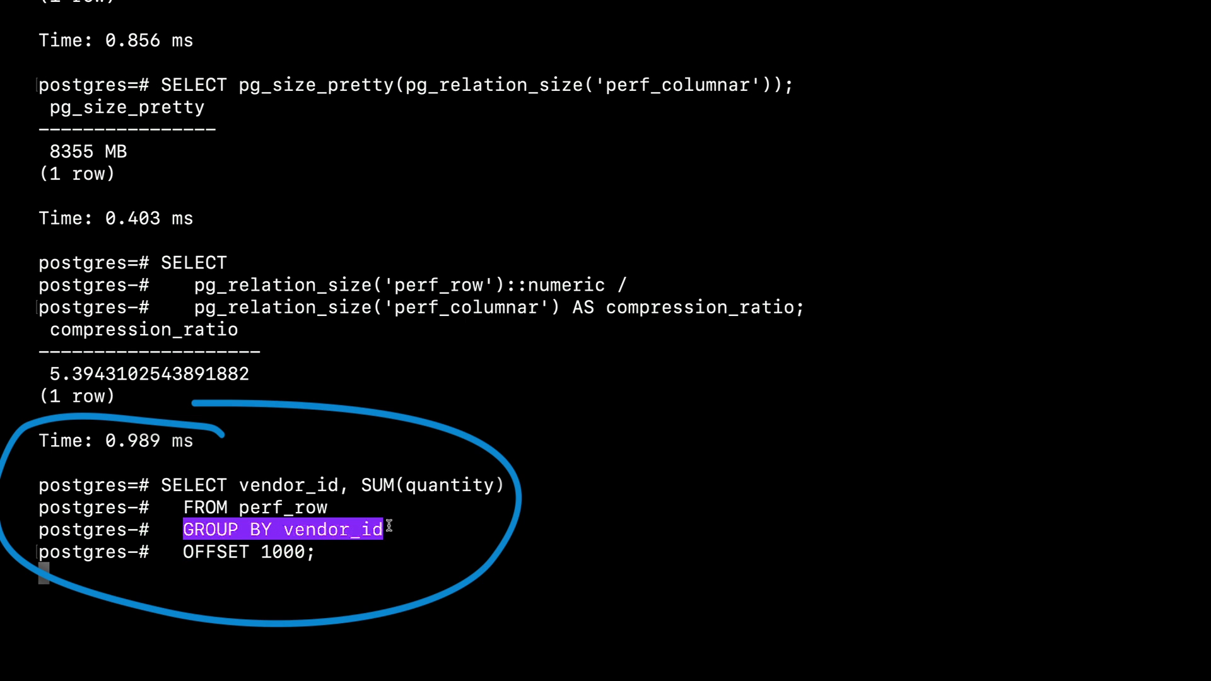
left_click_drag(238, 507, 330, 508)
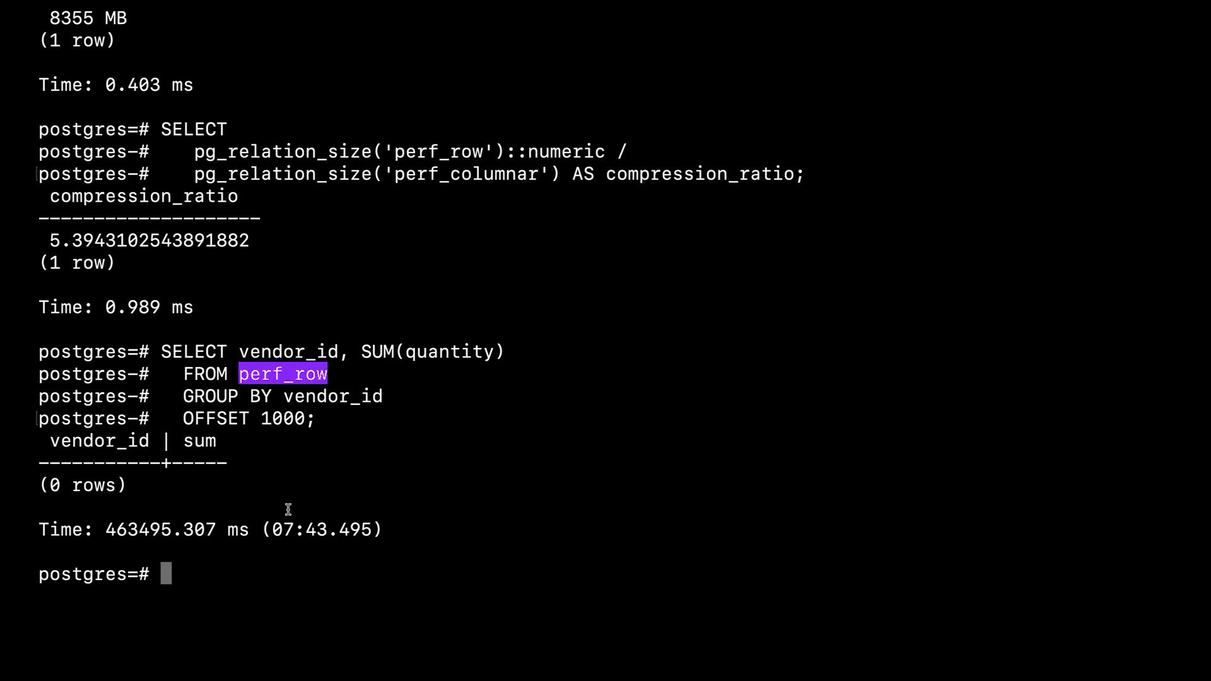
left_click_drag(273, 529, 371, 529)
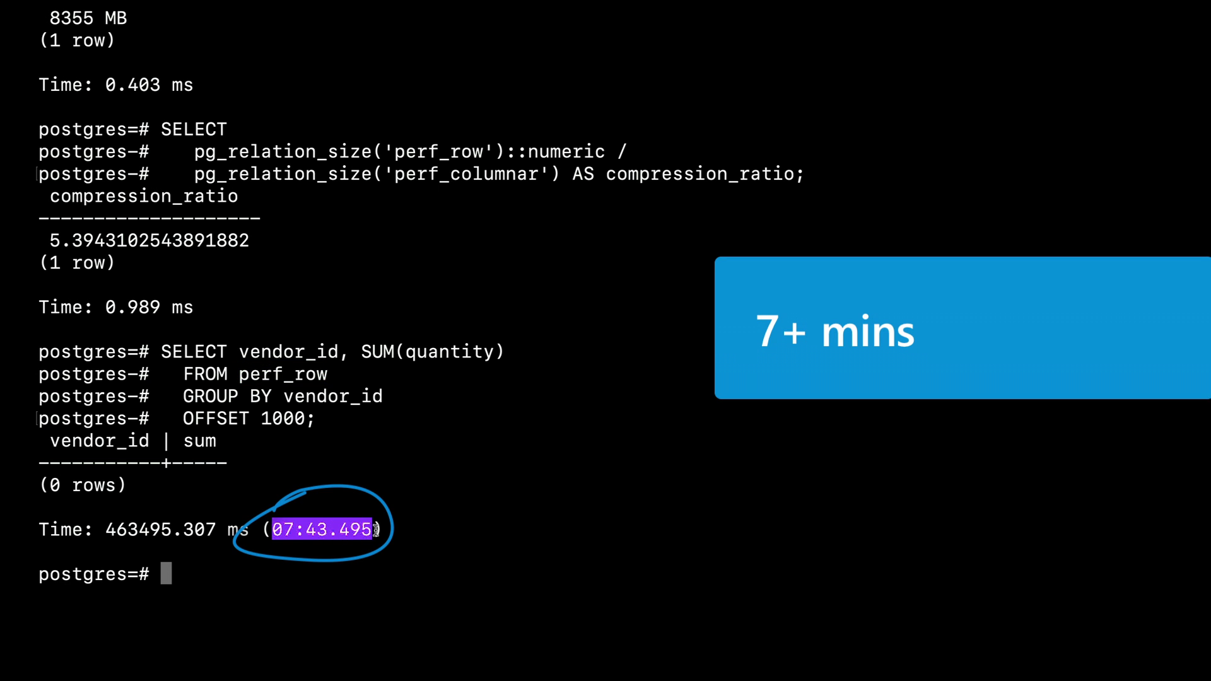
Run the same vendor_id, SUM(quantity) query on perf_columnar, finishing in 00:16.386.
key("super+v")
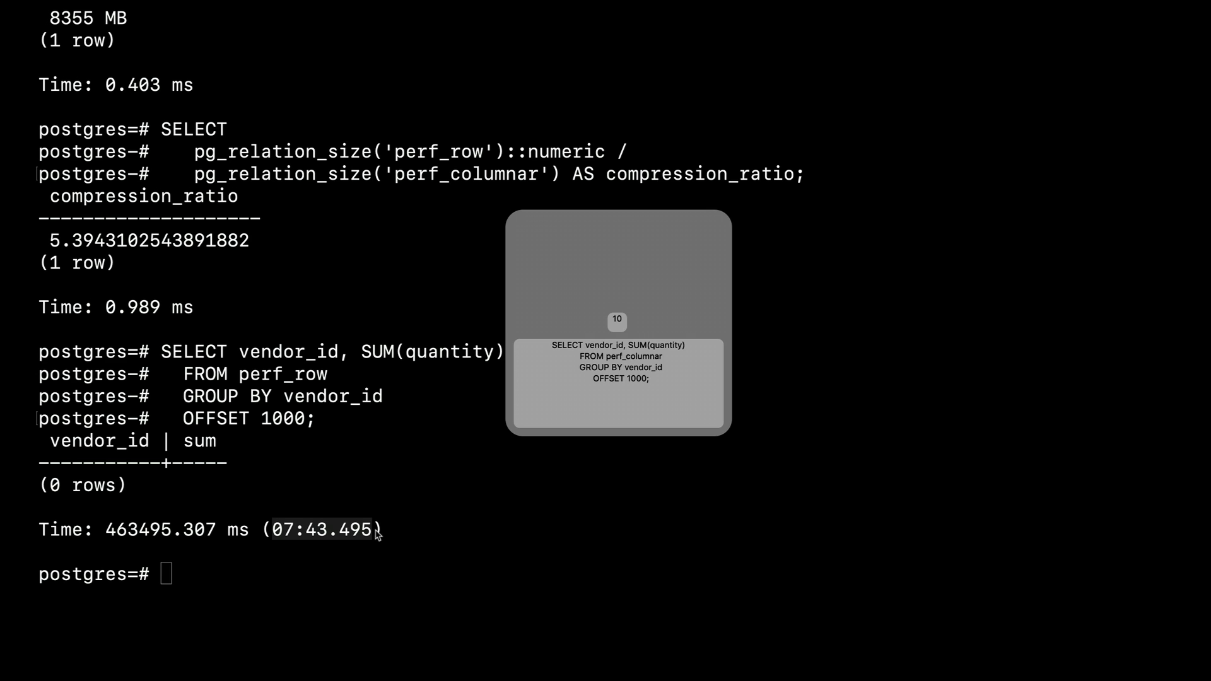
key("Return")
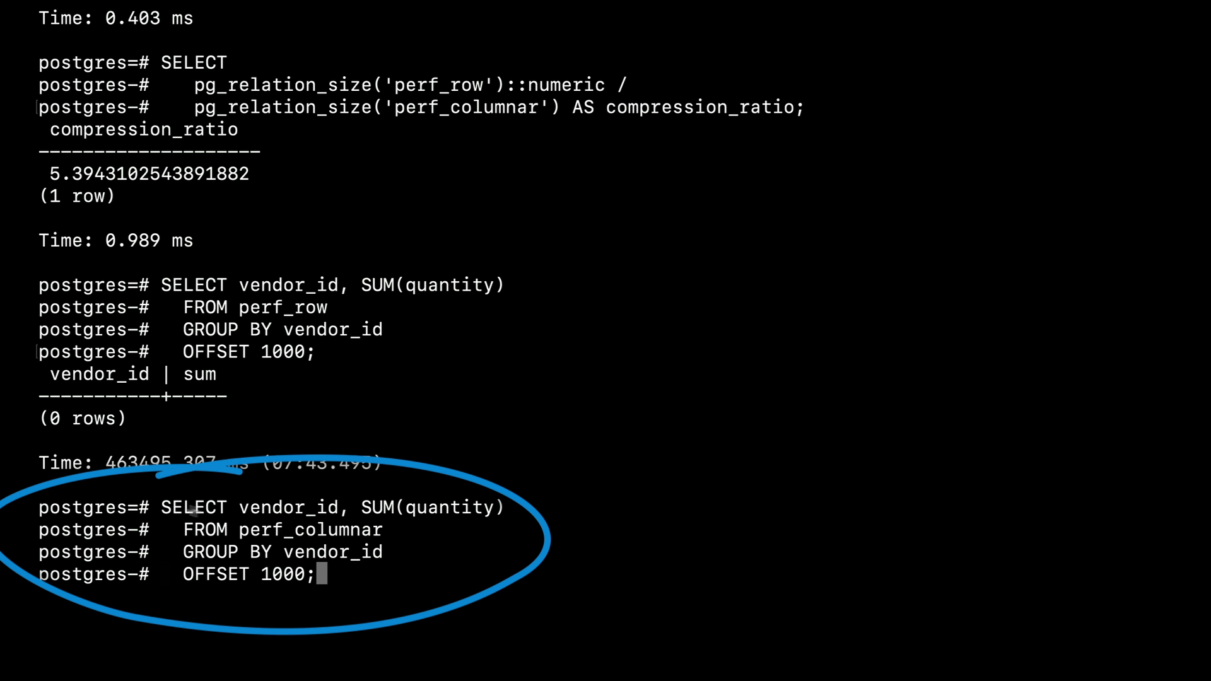
mouse_move(239, 508)
left_mouse_down()
mouse_move(370, 526)
mouse_move(509, 507)
left_mouse_up()
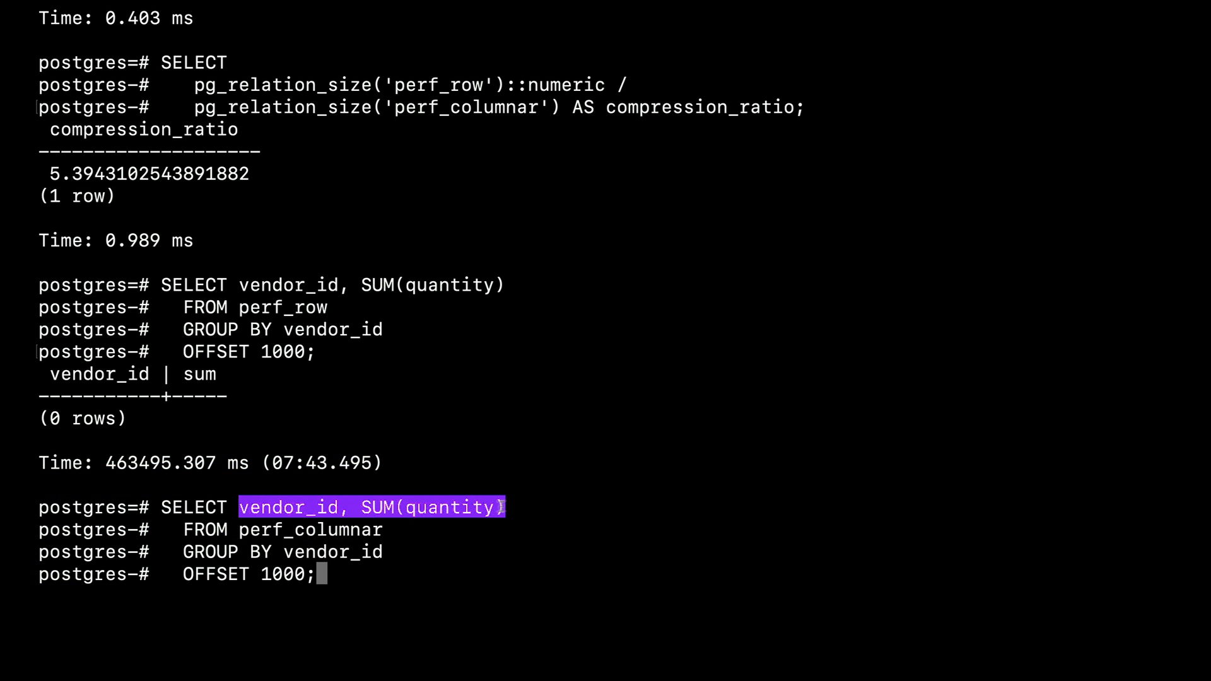
left_click(386, 532)
key("Return")
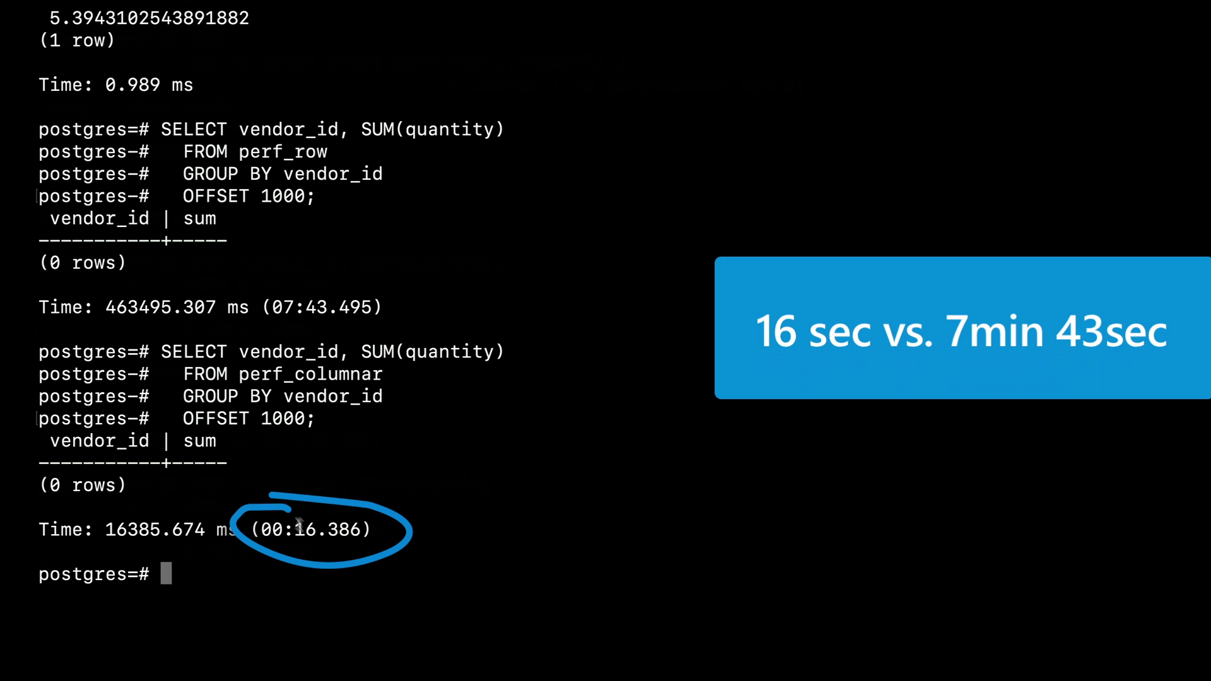
left_click_drag(262, 528, 361, 528)
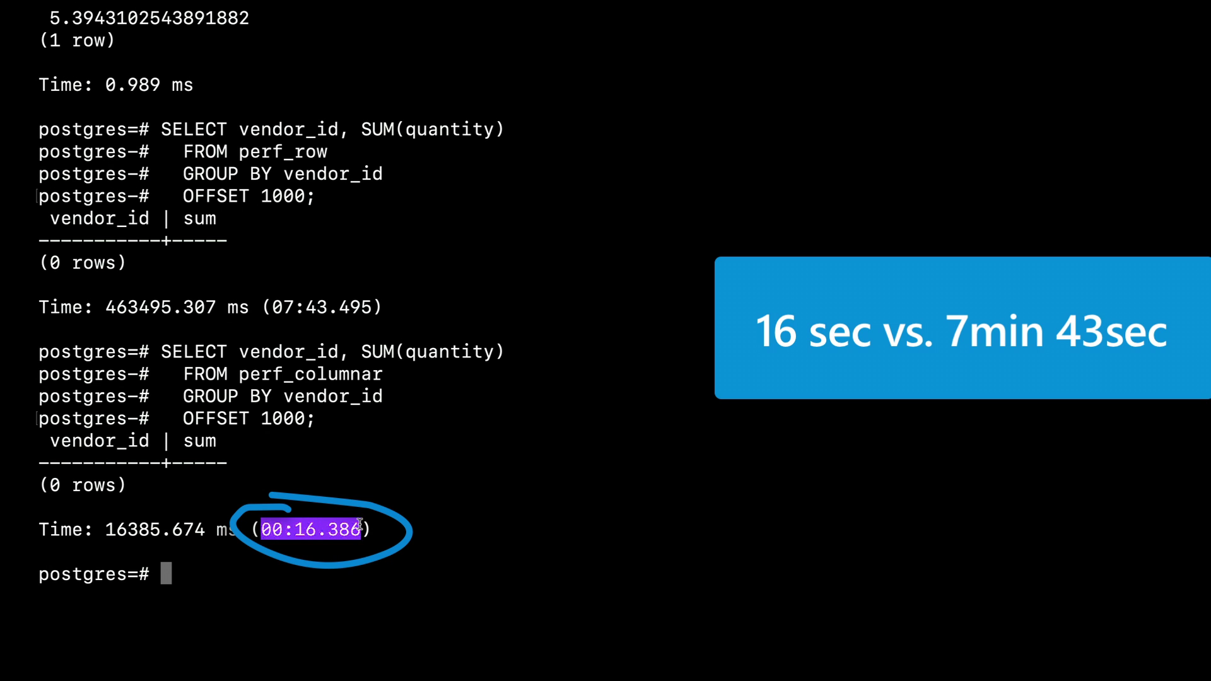
left_click(333, 497)
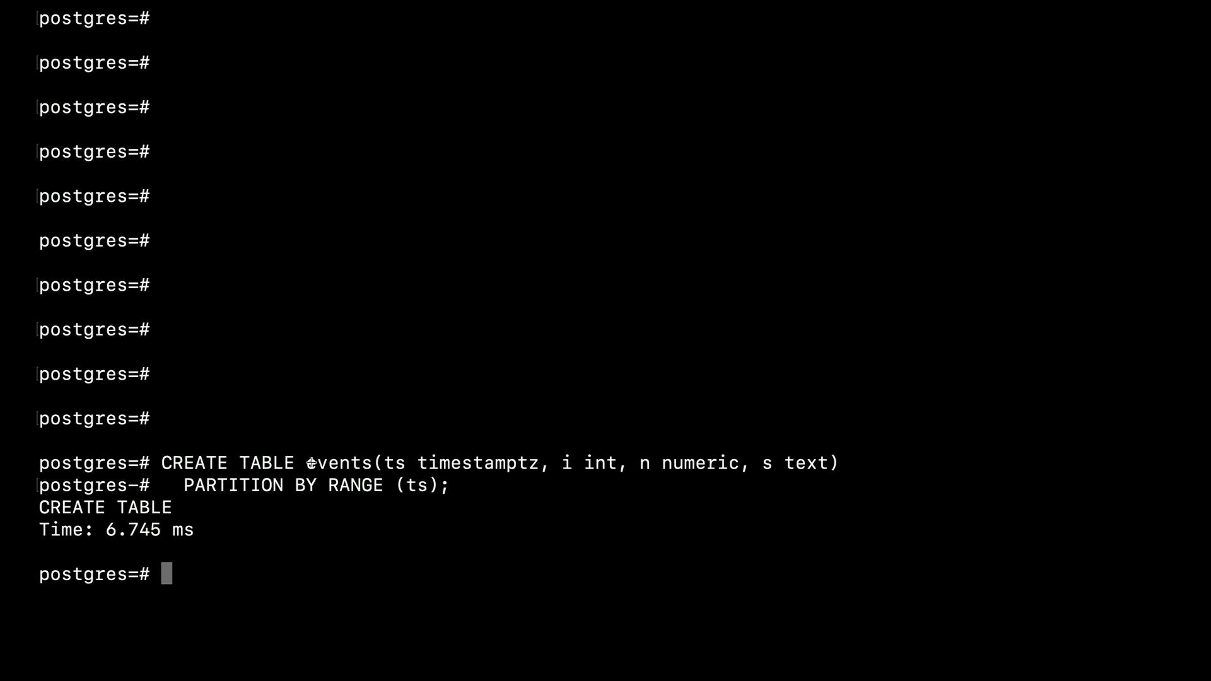
Add partition events_2021_jan (2021-01-01 to 2021-02-01), then events_2021_feb for February.
left_click_drag(304, 463, 374, 463)
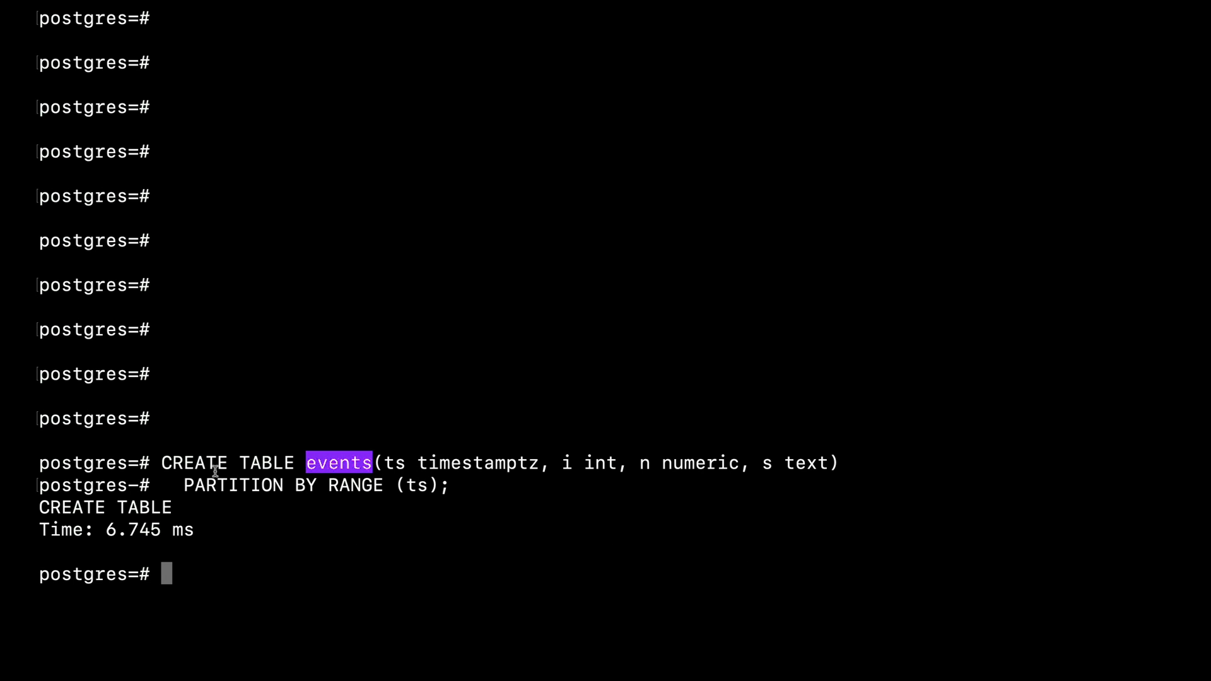
left_click_drag(185, 485, 454, 485)
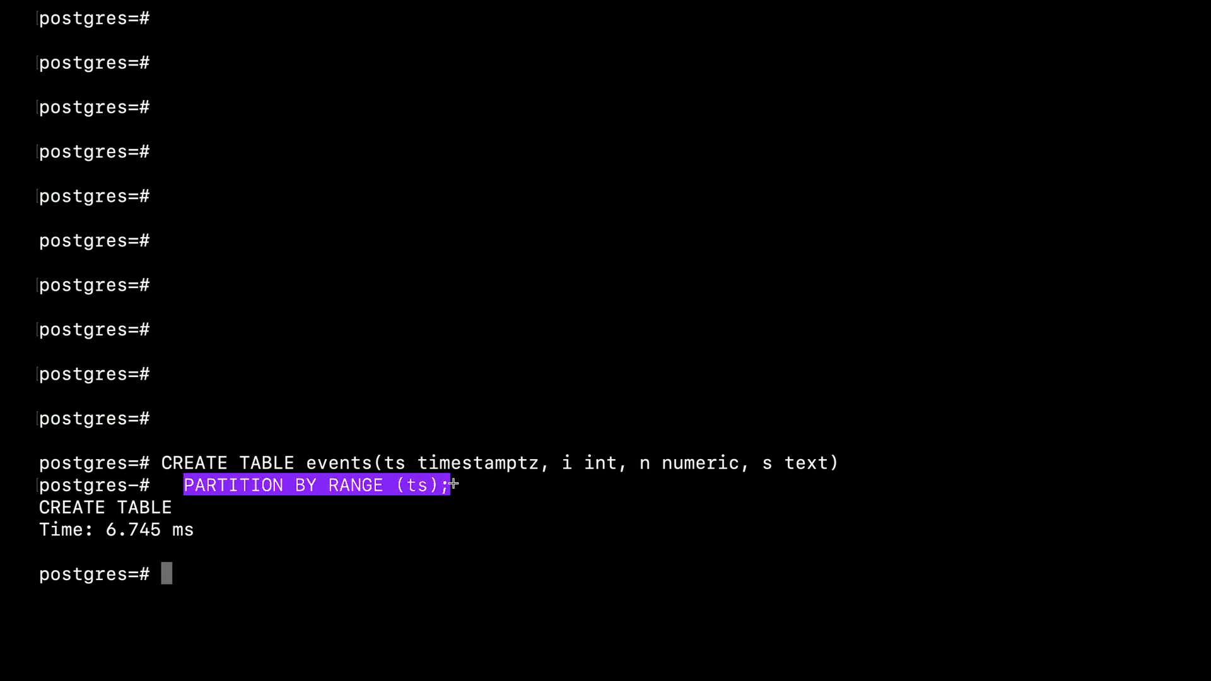
key("super+shift+v")
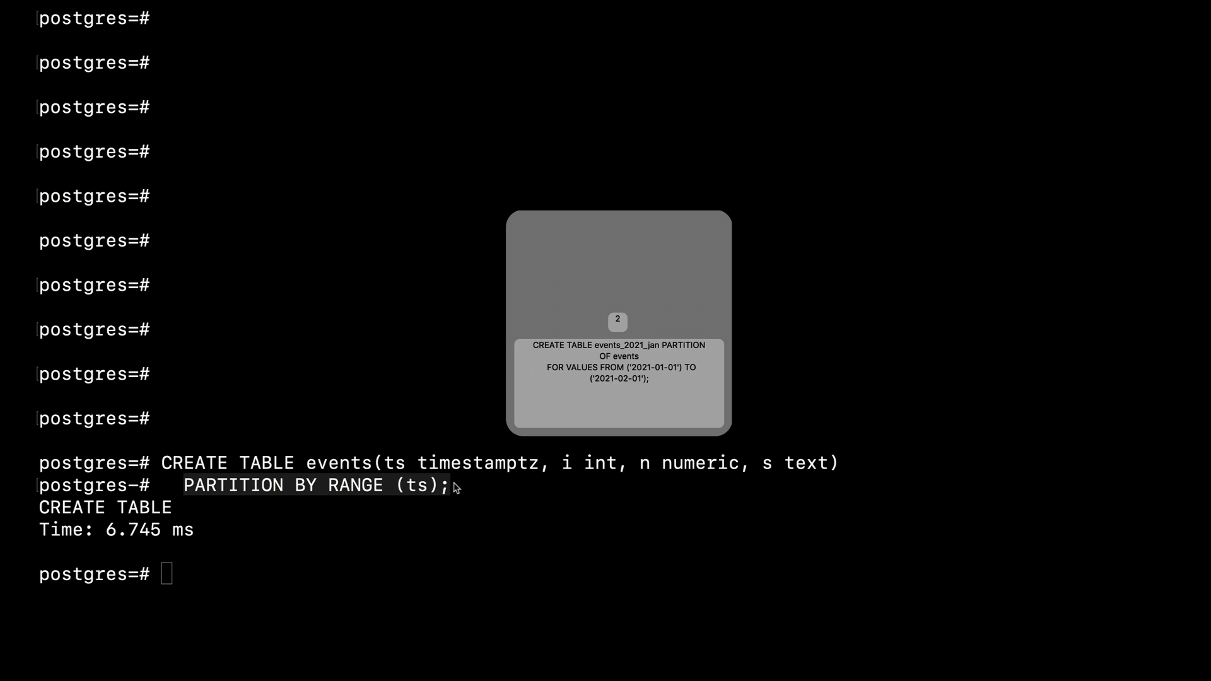
key("Return")
key("Return")
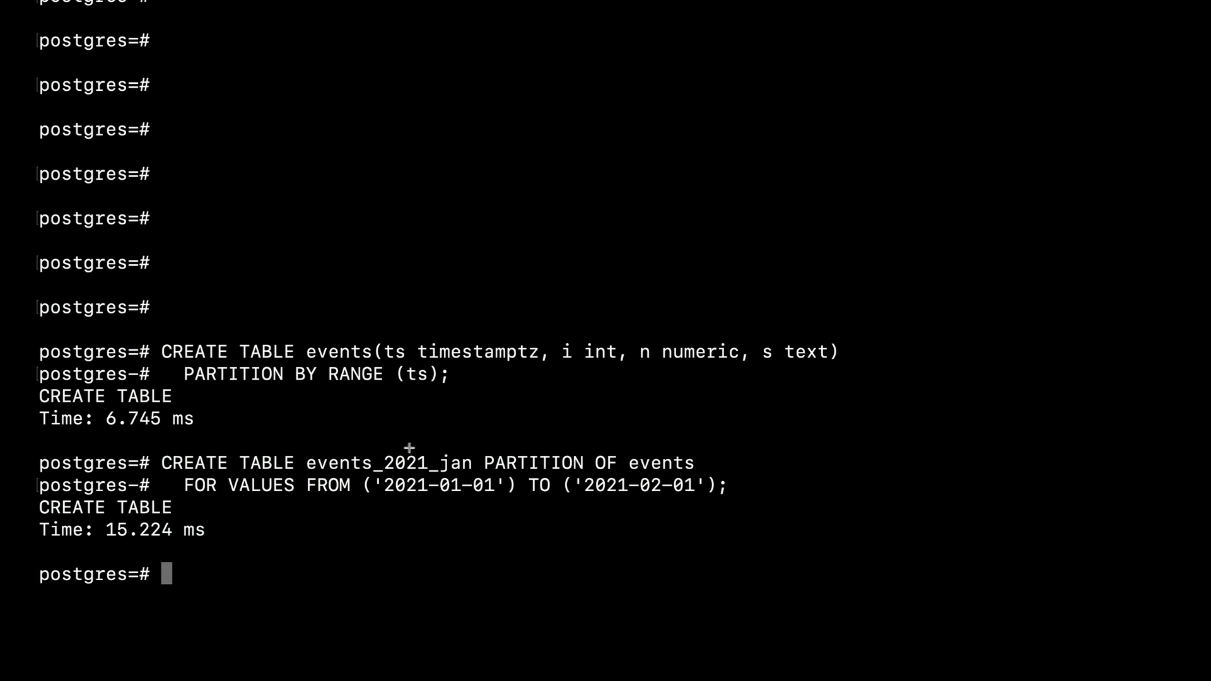
left_click_drag(307, 463, 478, 462)
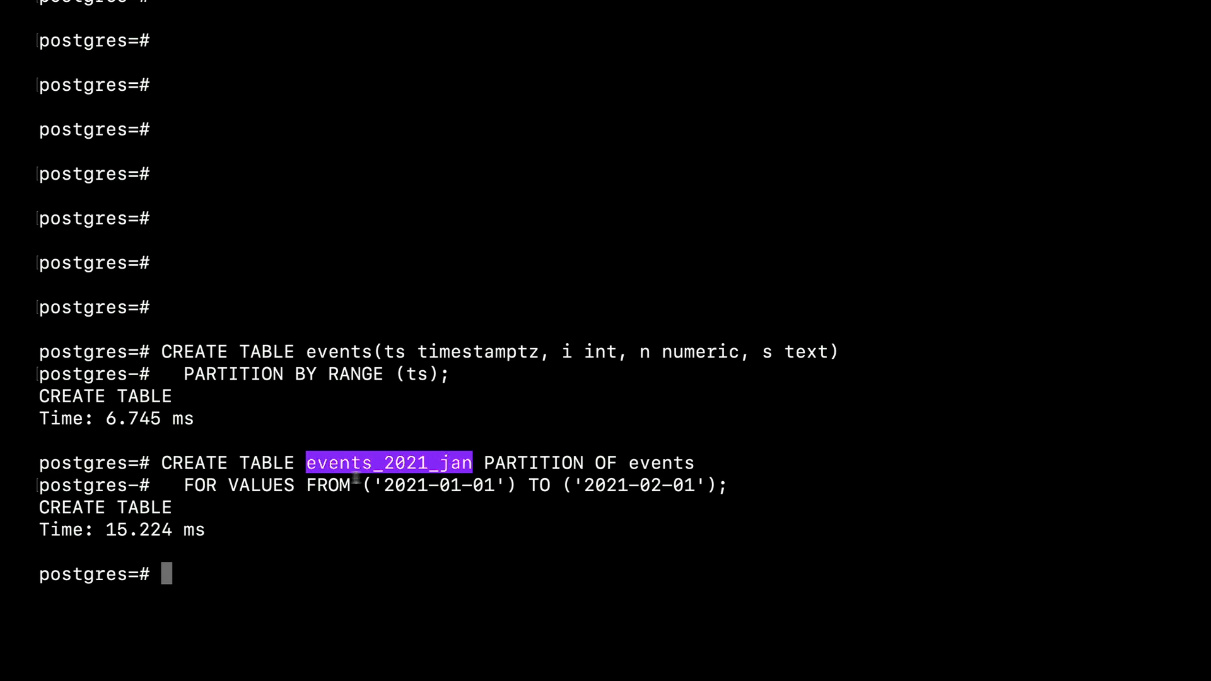
left_click_drag(364, 485, 723, 484)
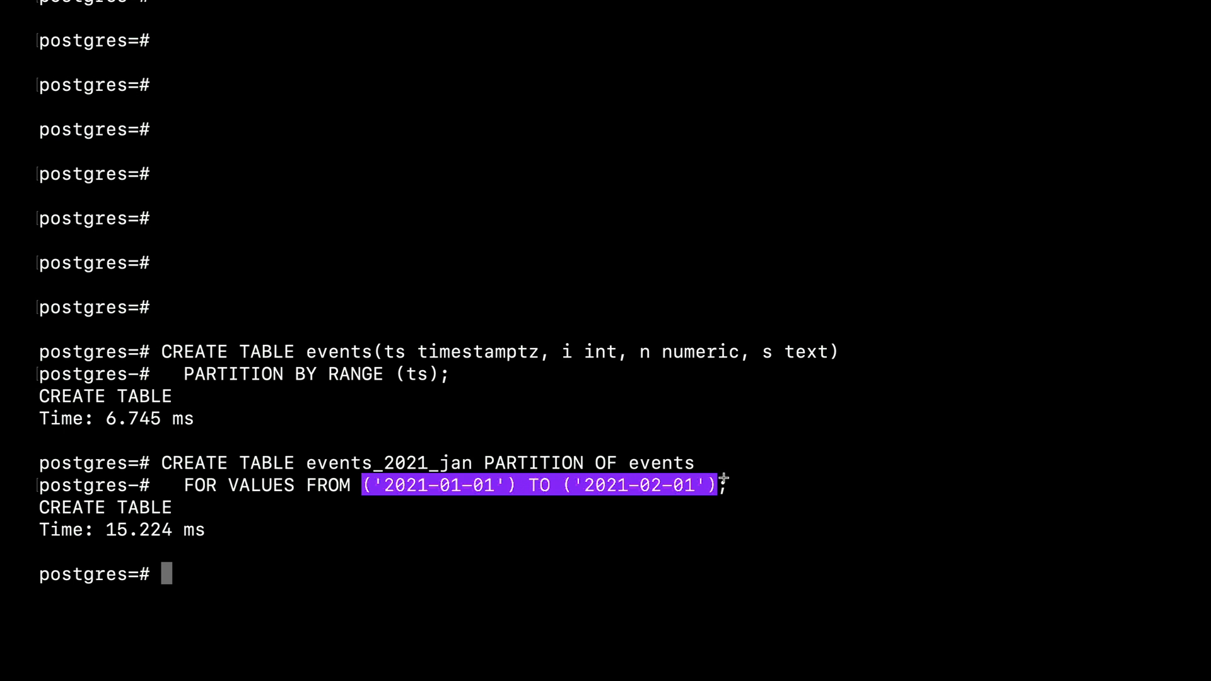
key("ctrl+v")
key("Return")
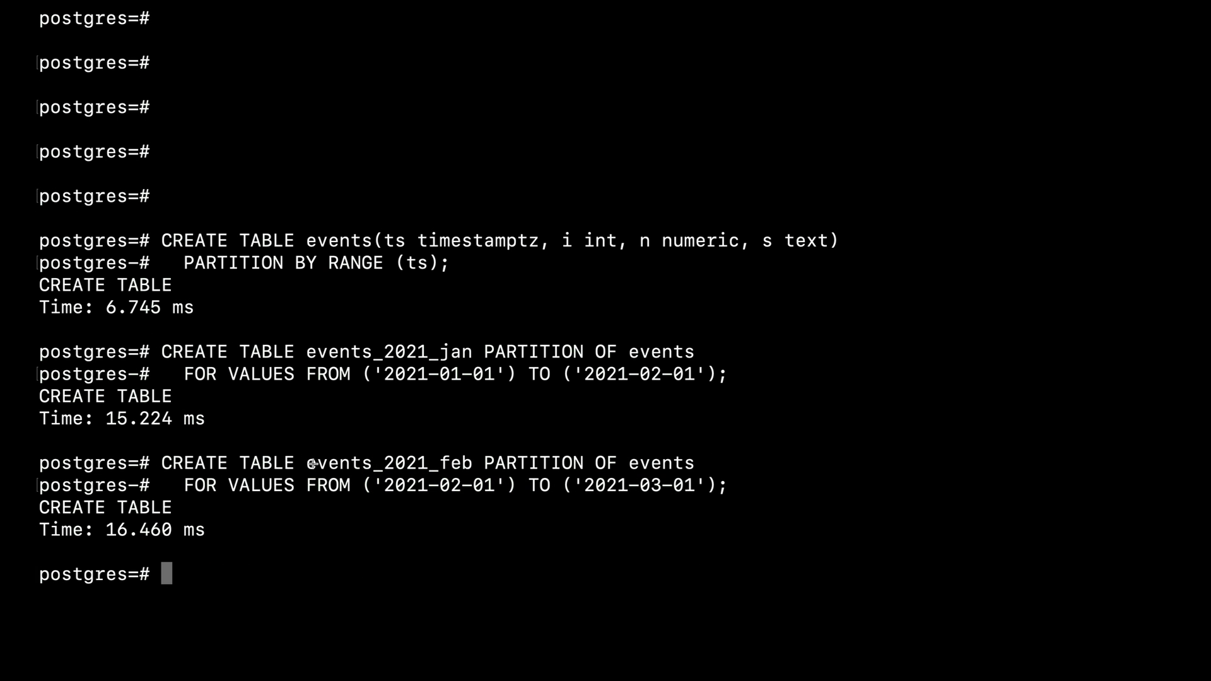
left_click_drag(307, 463, 471, 463)
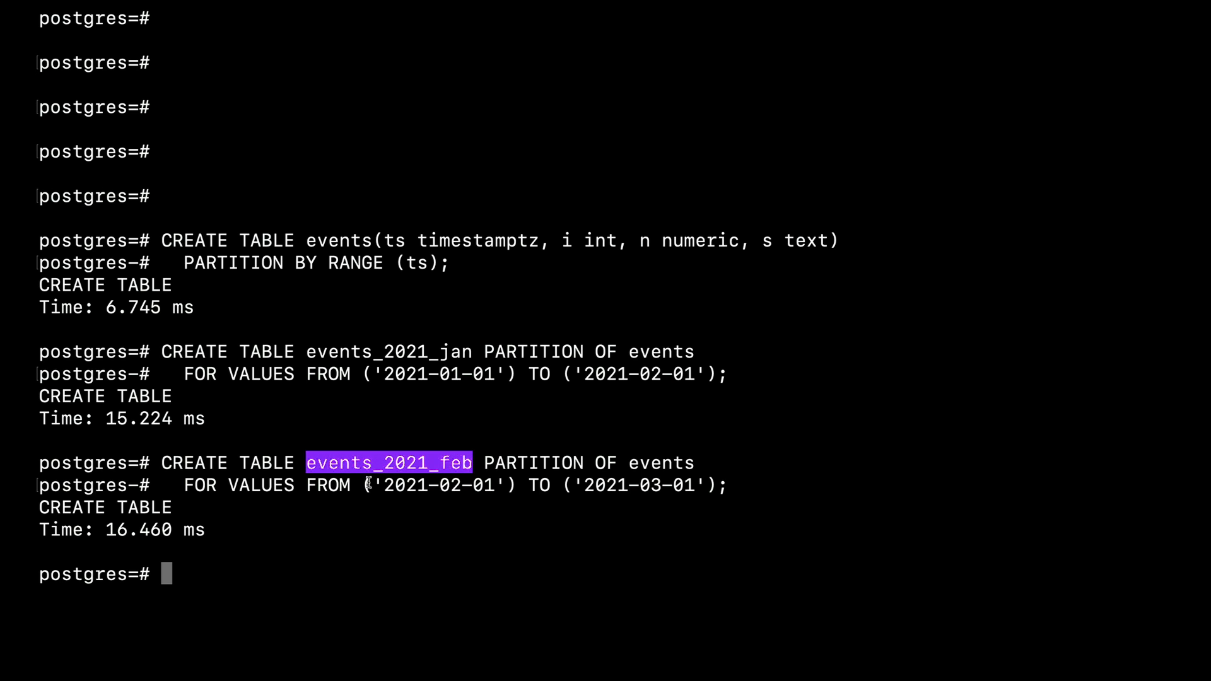
left_click_drag(365, 484, 714, 484)
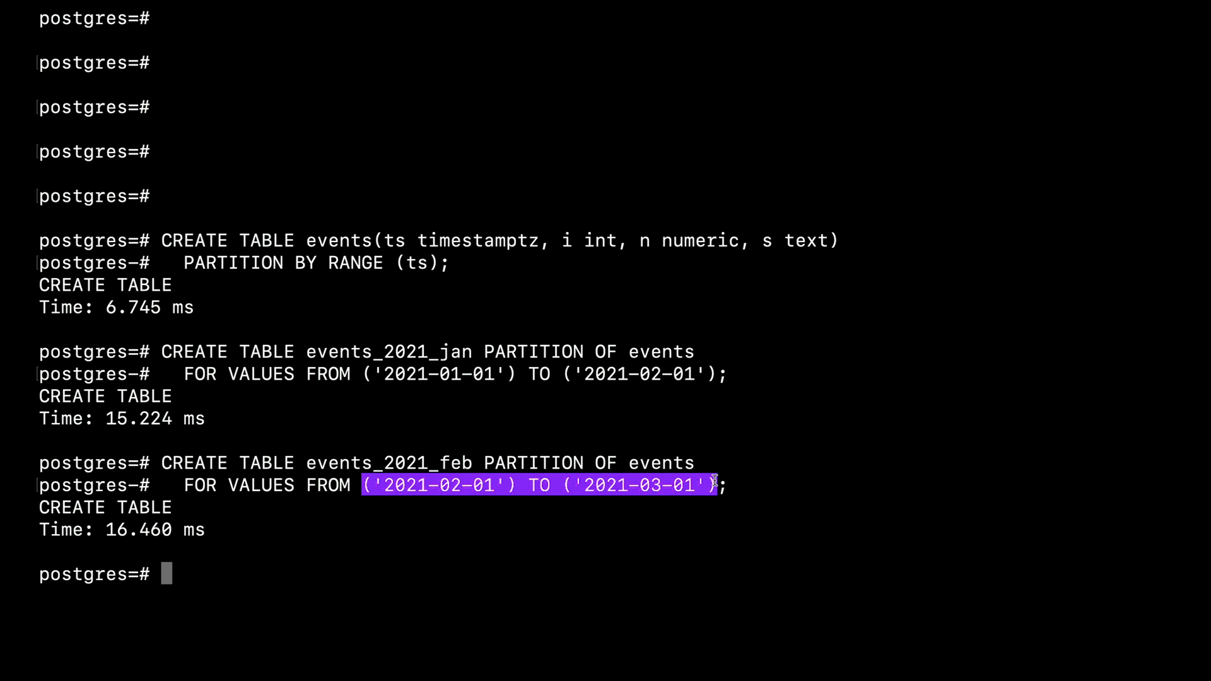
middle_click(666, 485)
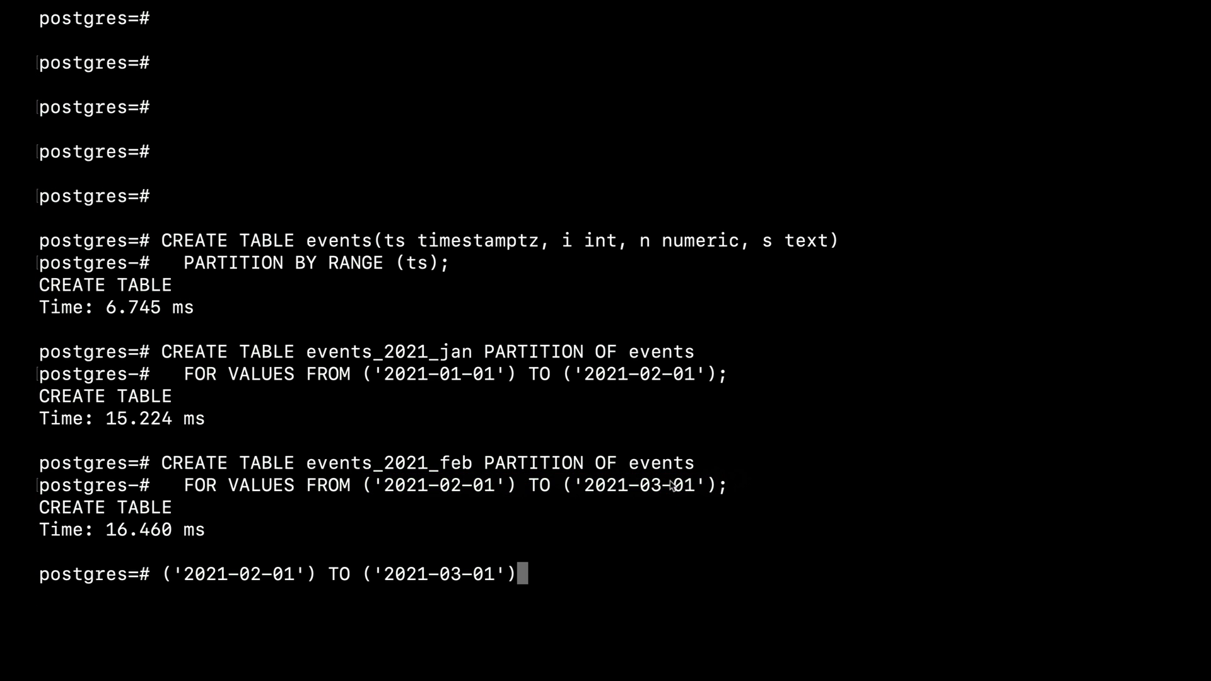
key("ctrl+w")
key("ctrl+w")
key("ctrl+w")
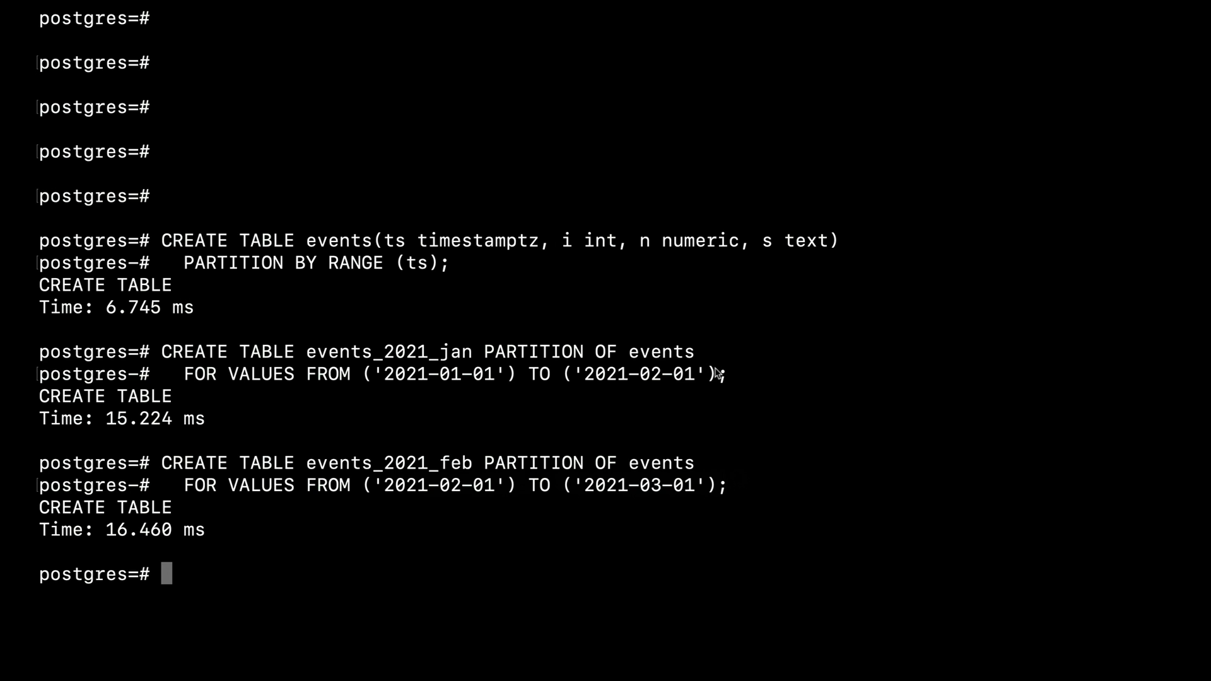
key("super+shift+v")
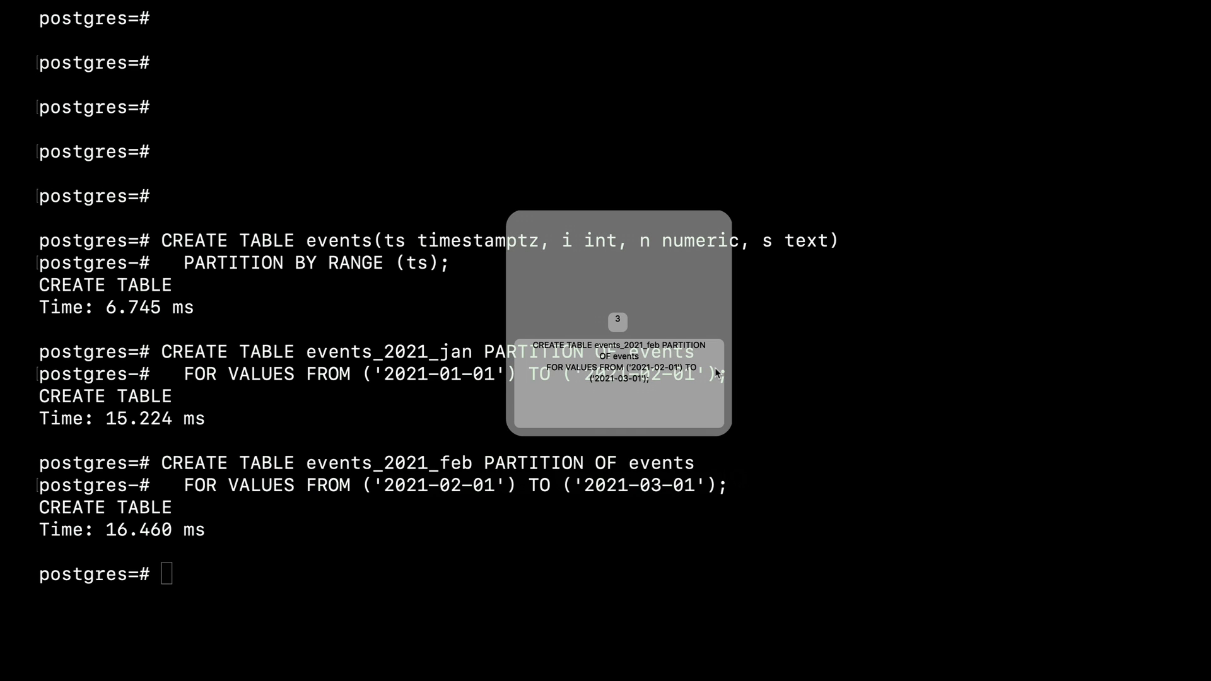
Insert 100,000 generated rows into events, then convert events_2021_jan to columnar storage.
key("Down")
key("Return")
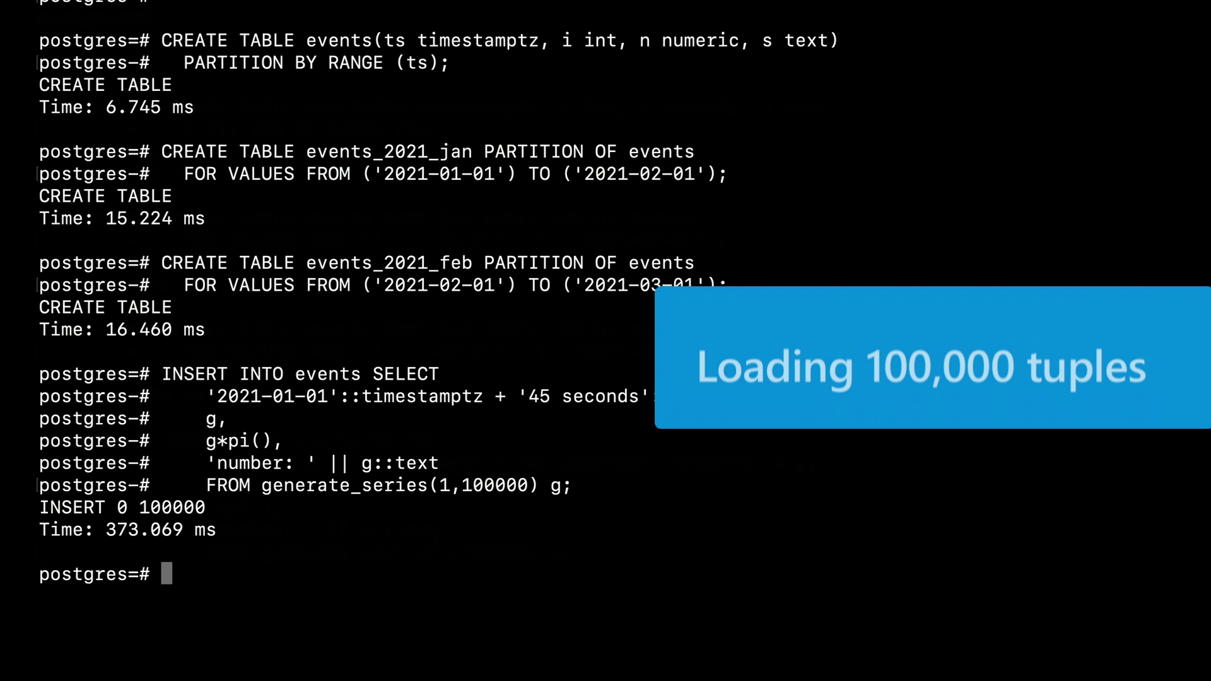
key("super+shift+v")
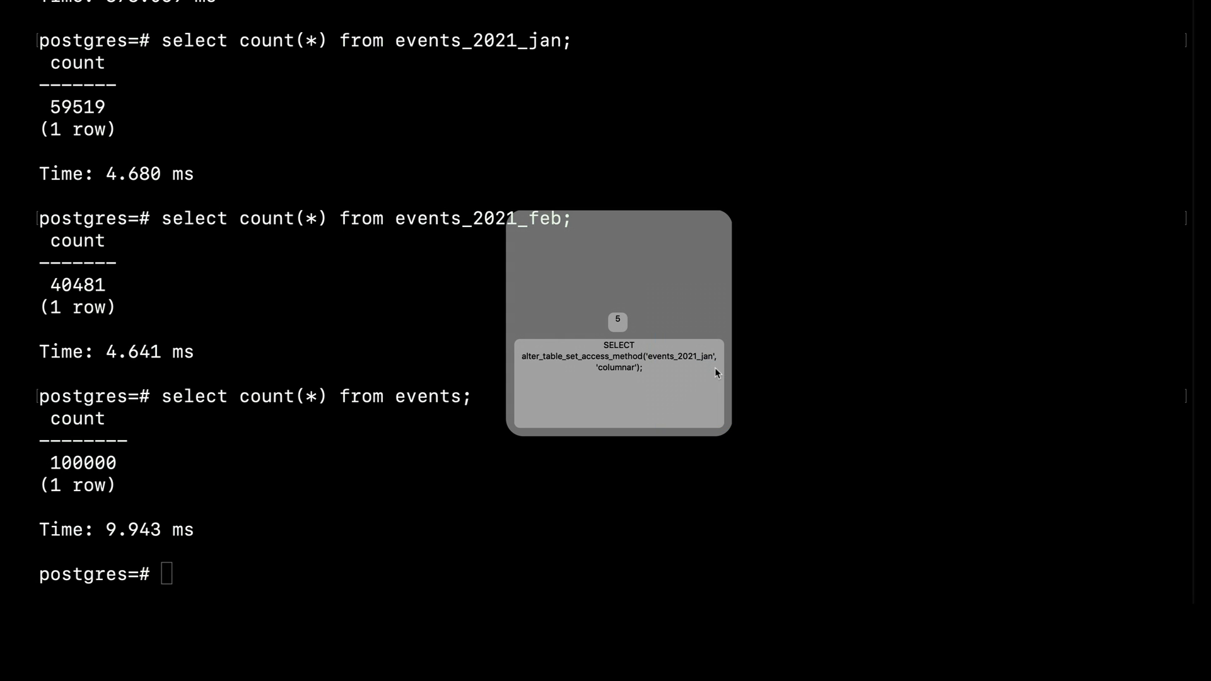
left_click(714, 368)
key("Return")
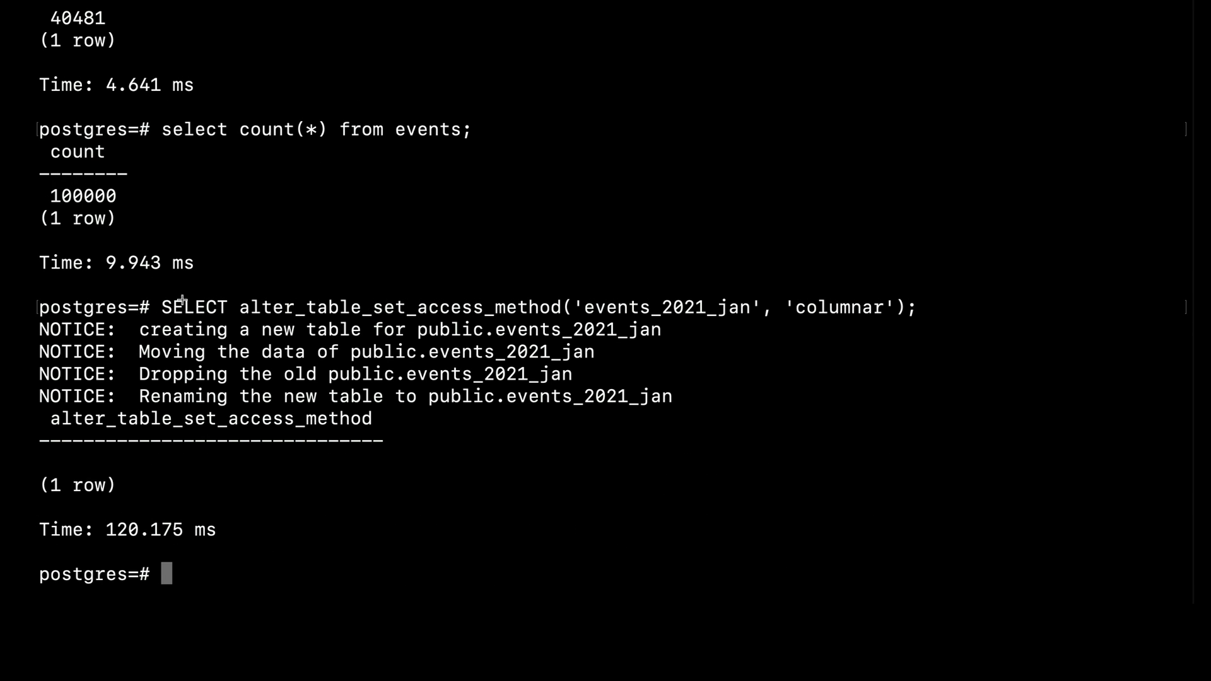
left_click_drag(161, 307, 918, 307)
left_click(917, 307)
type("\\d")
type("+ ")
type("events_")
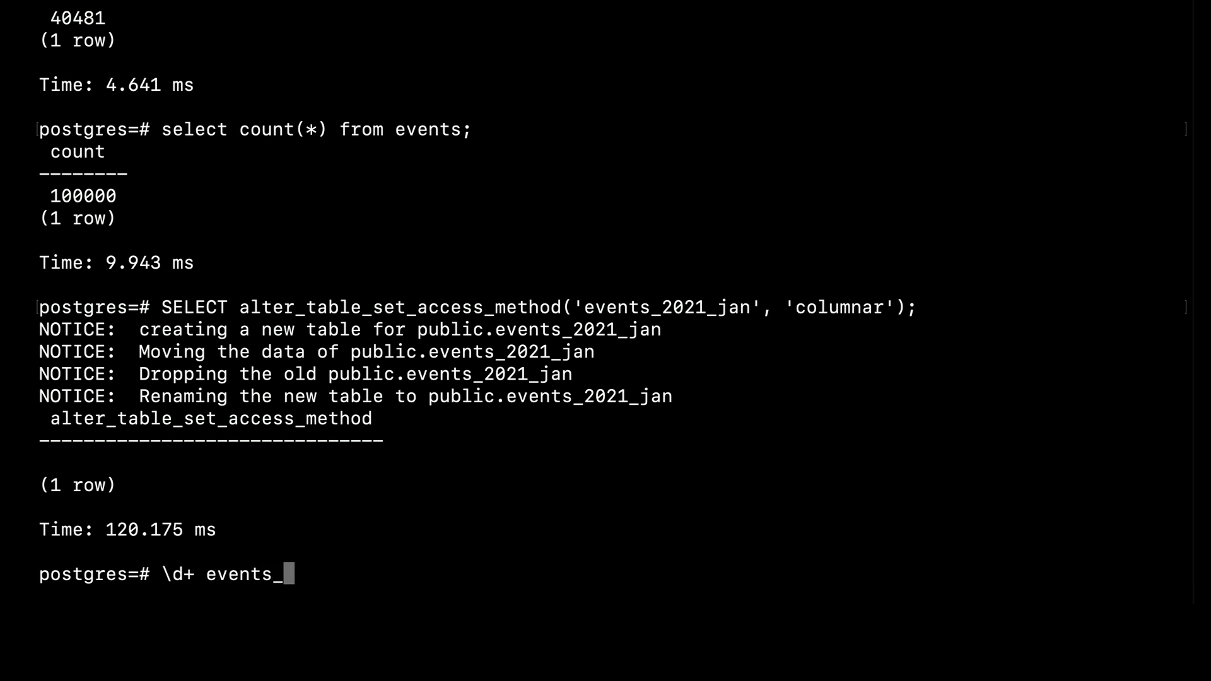
type("2021_jan")
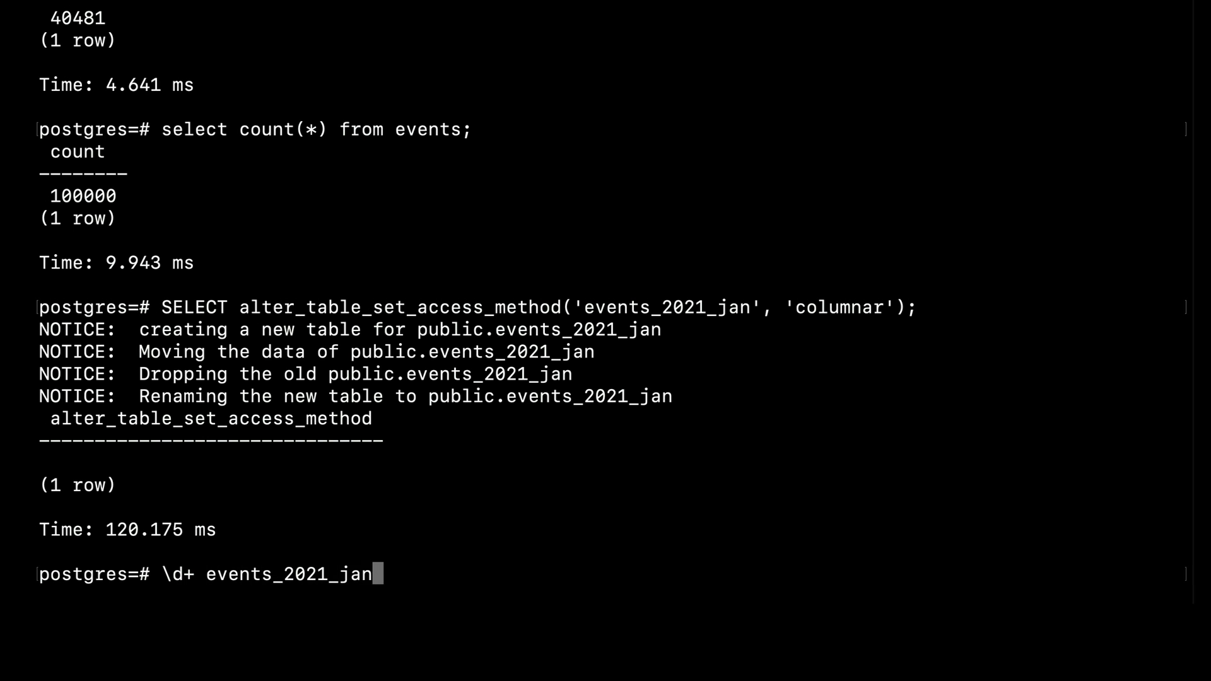
Describe events_2021_jan (Access method: columnar), then events_2021_feb (Access method: heap).
key("Return")
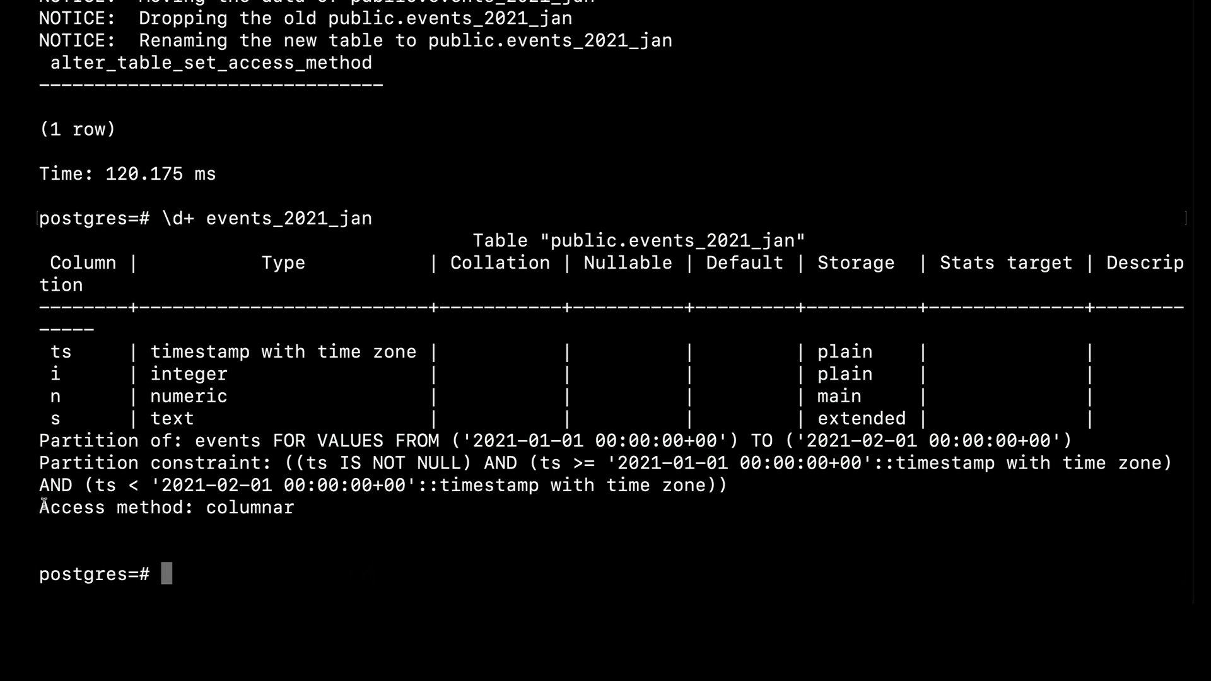
left_click_drag(41, 507, 298, 508)
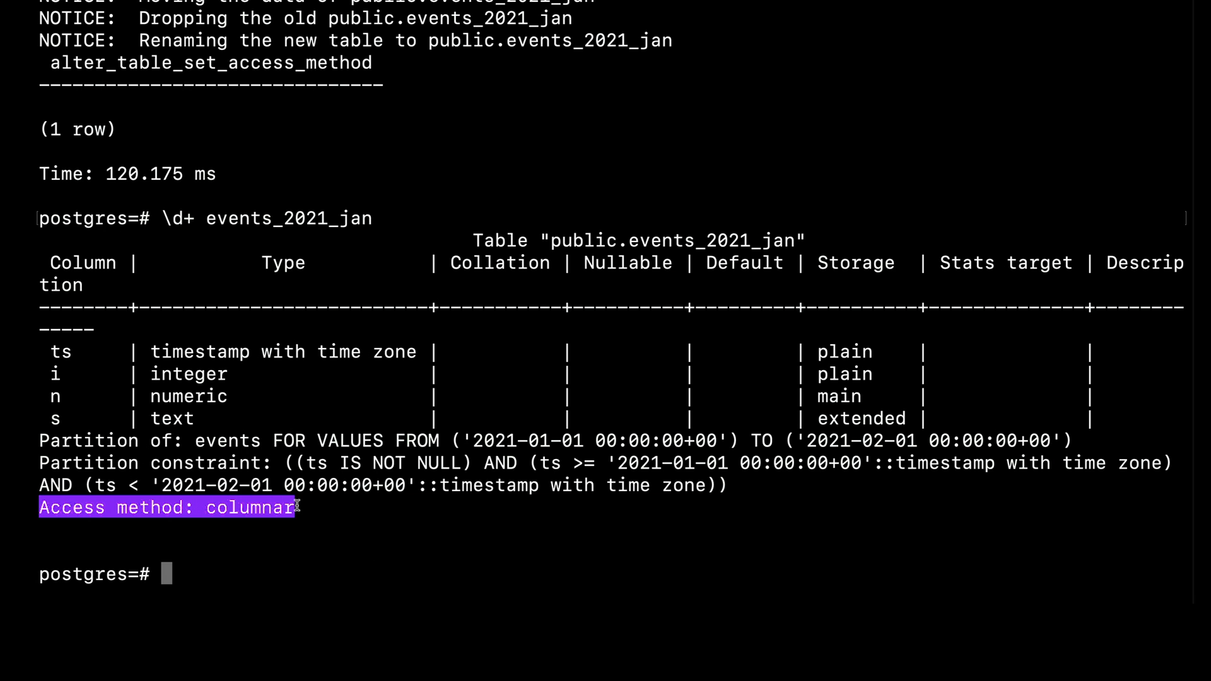
key("Up")
key("BackSpace")
key("BackSpace")
key("BackSpace")
type("_feb")
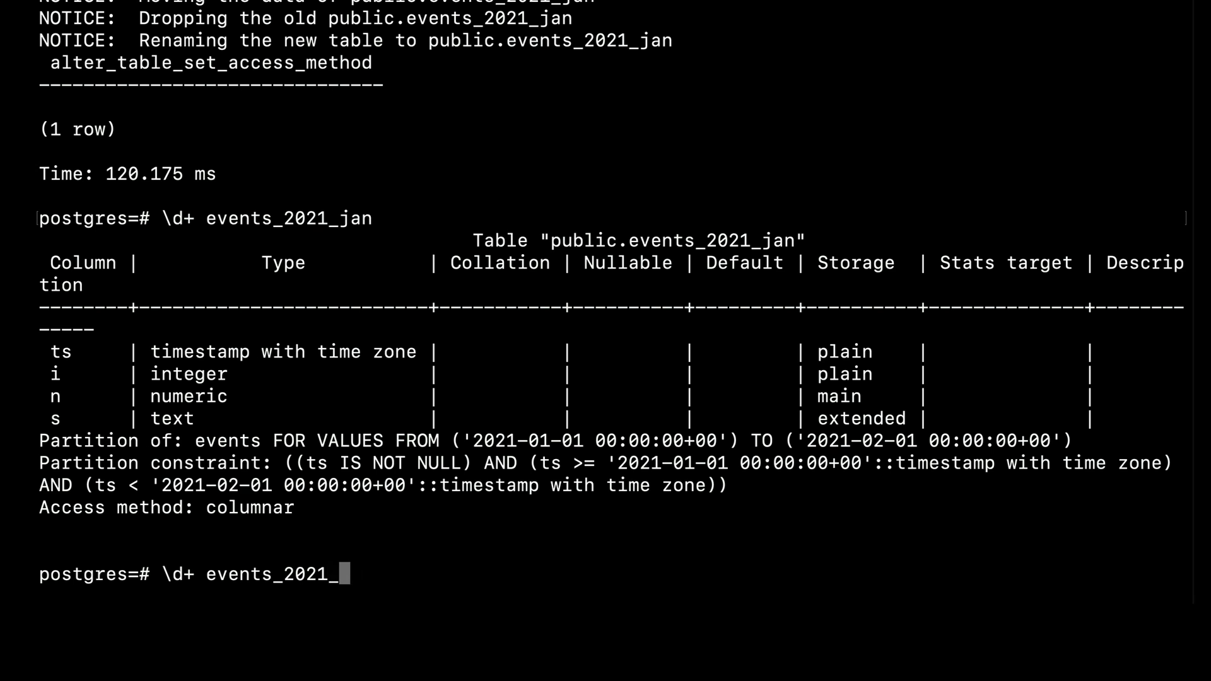
key("Return")
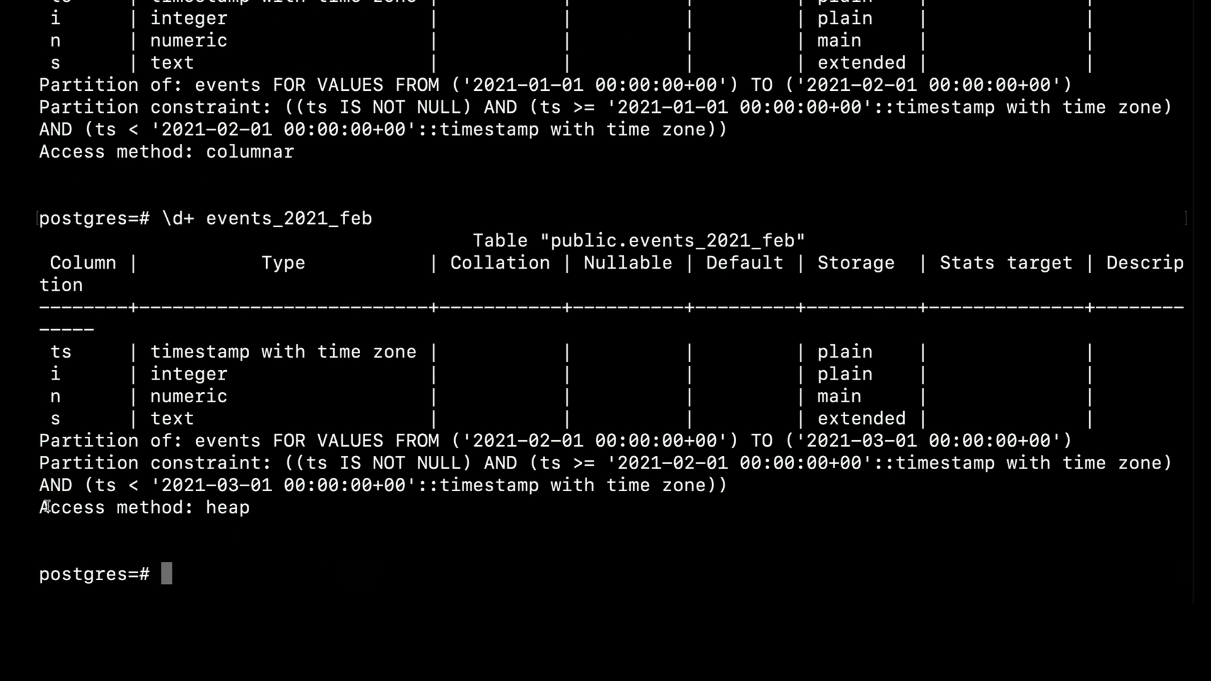
left_click_drag(40, 508, 254, 507)
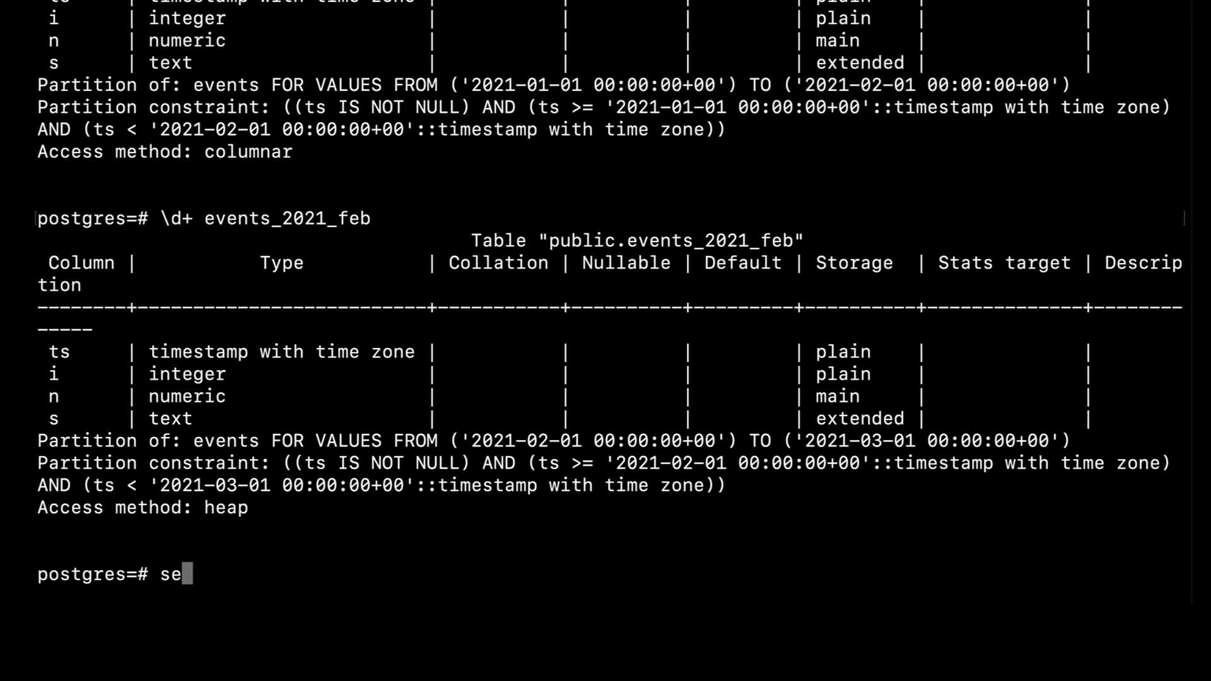
type("lect * ")
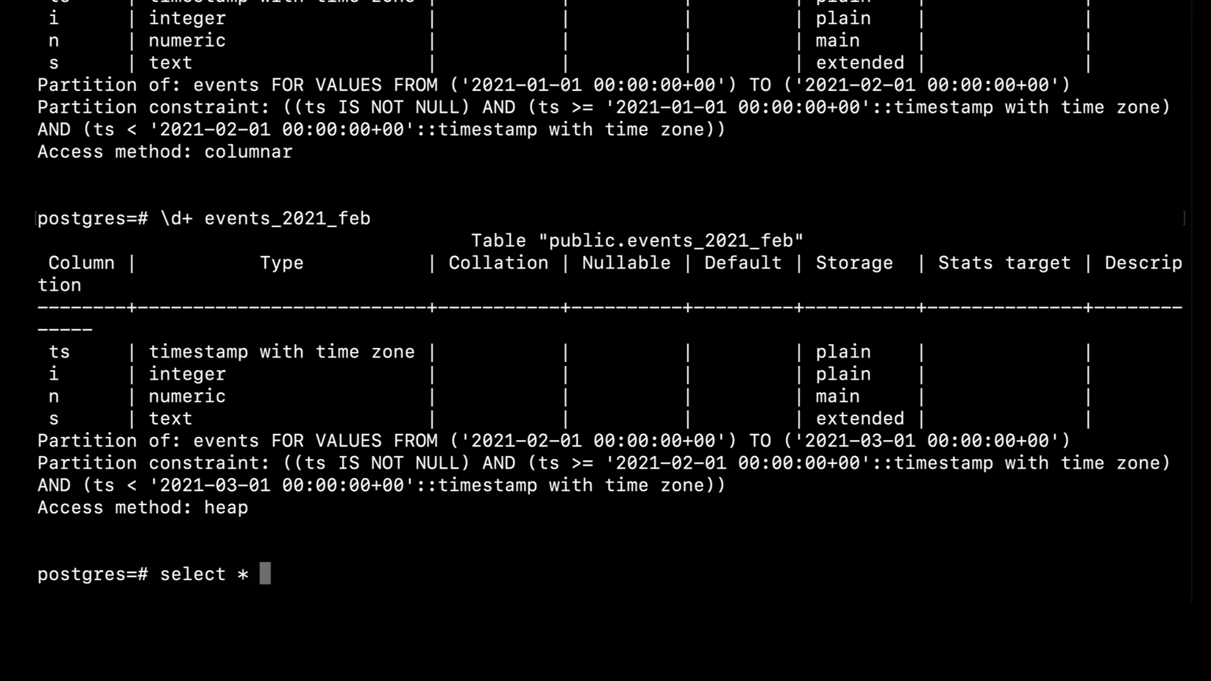
type("from c")
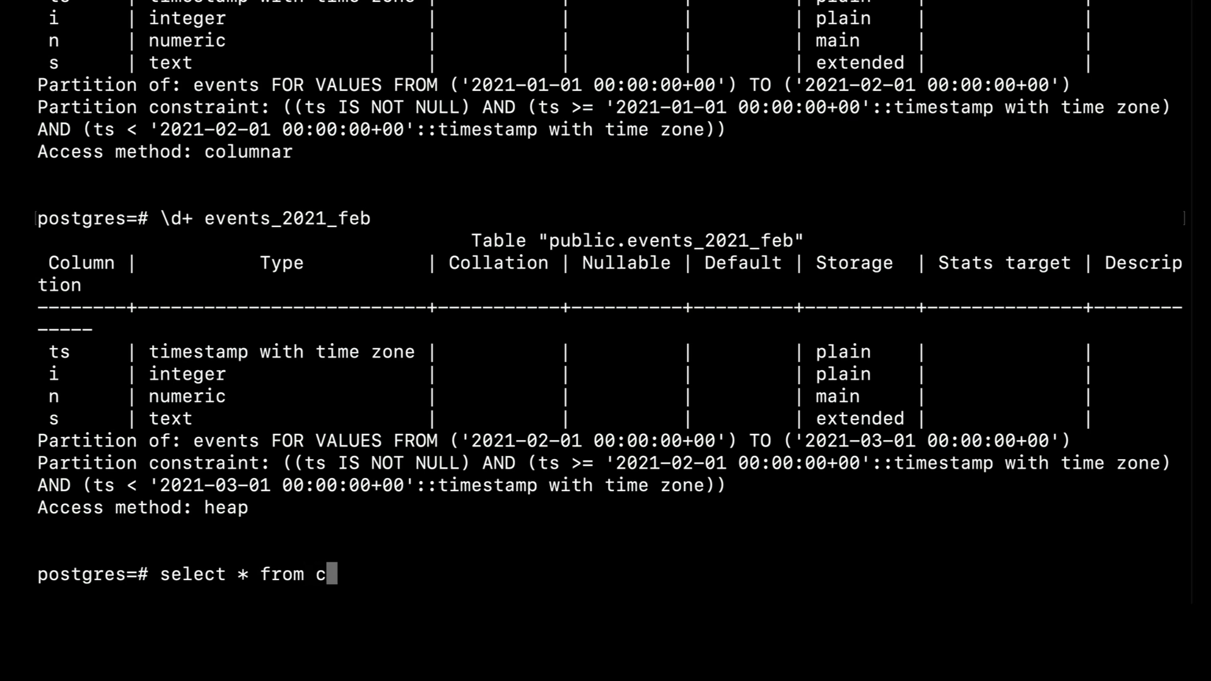
Correct the typed query and run select count(*) from events, returning 100000.
key("BackSpace")
type("events;")
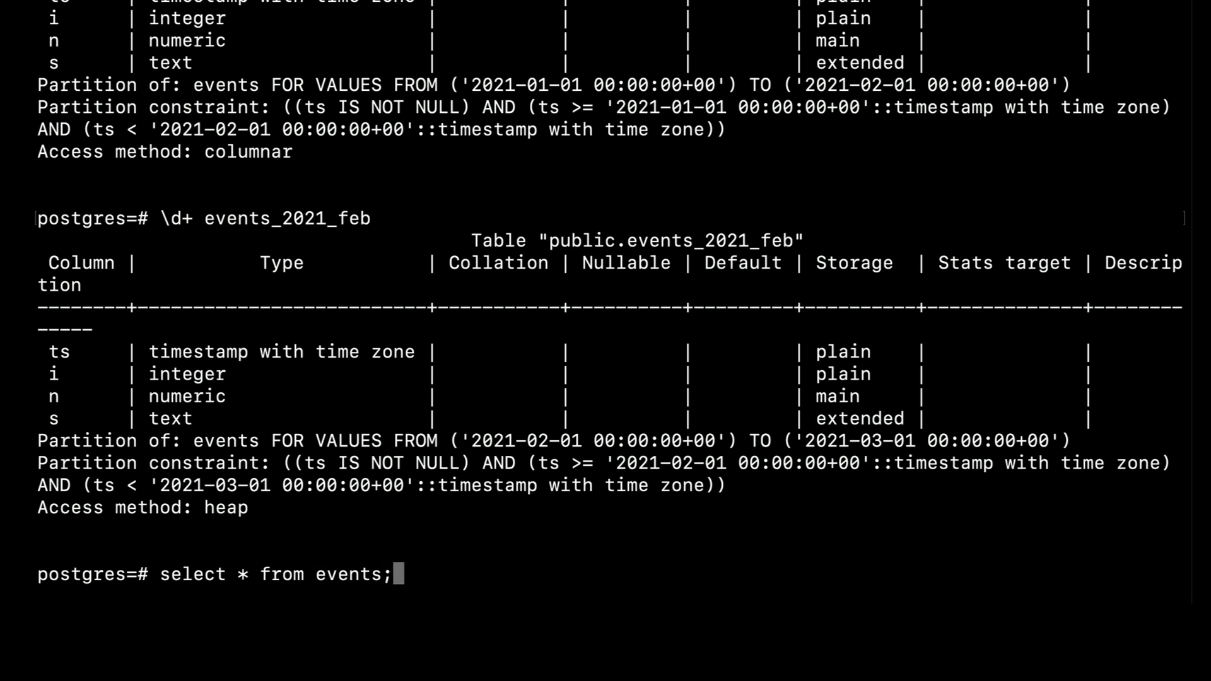
key("alt+b")
key("alt+b")
key("BackSpace")
key("BackSpace")
type("cou")
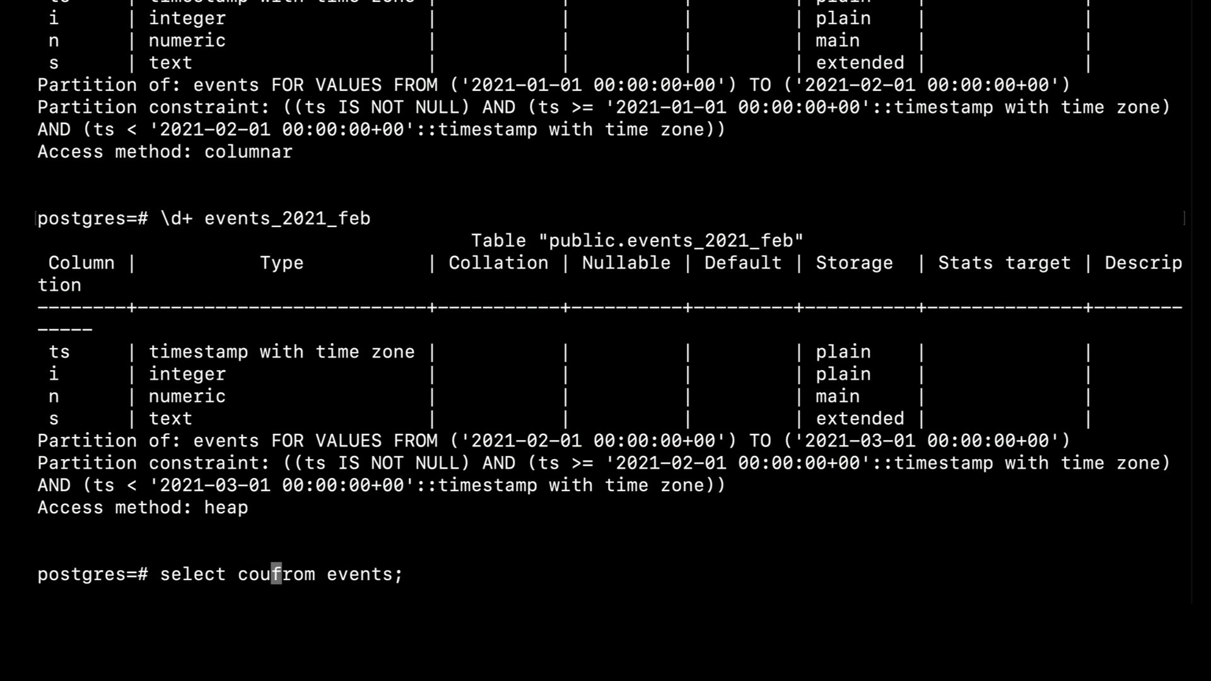
type("nt(*)")
key("Return")
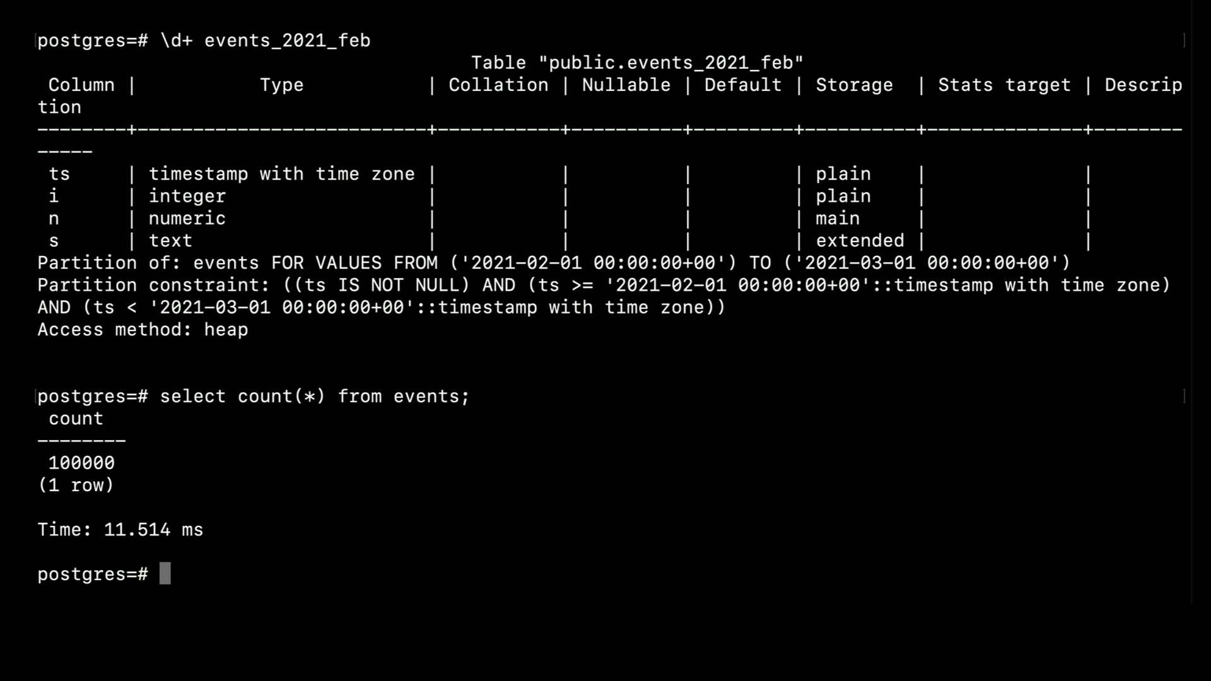